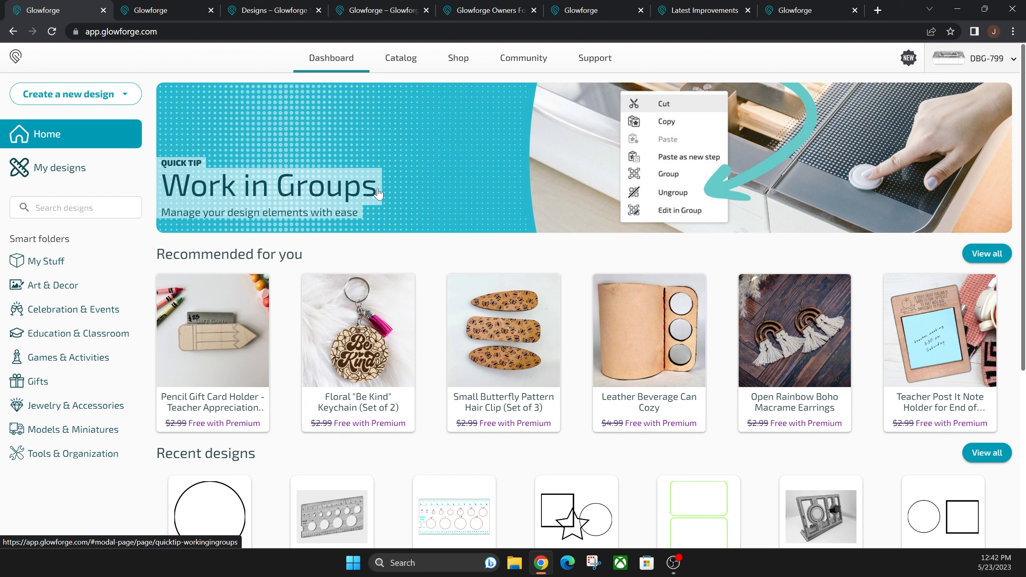
- Look over the dashboard's recommended and recent designs, then view the My designs library
mouse_move(678, 286)
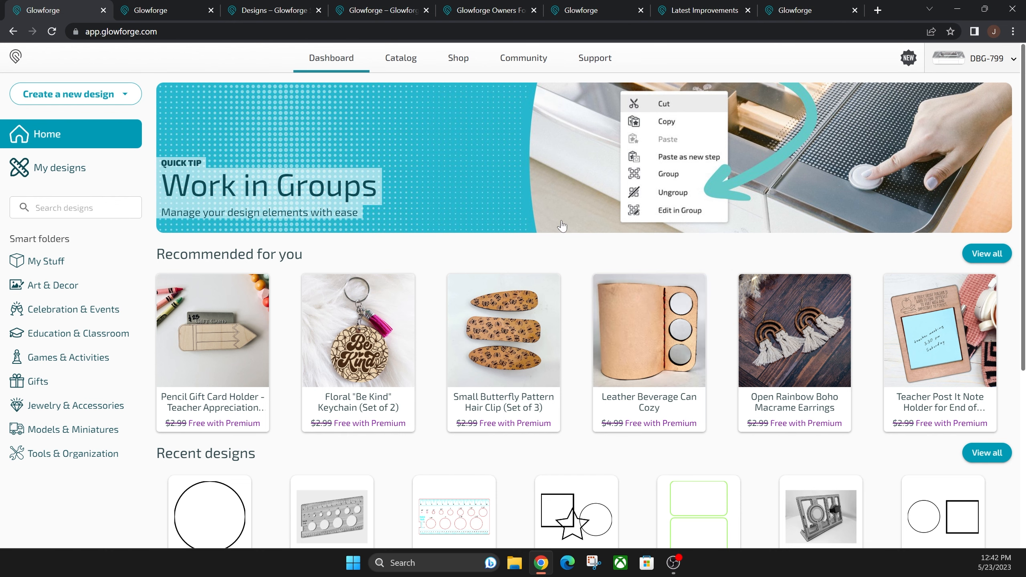
scroll(601, 231, "down", 5)
scroll(555, 260, "up", 5)
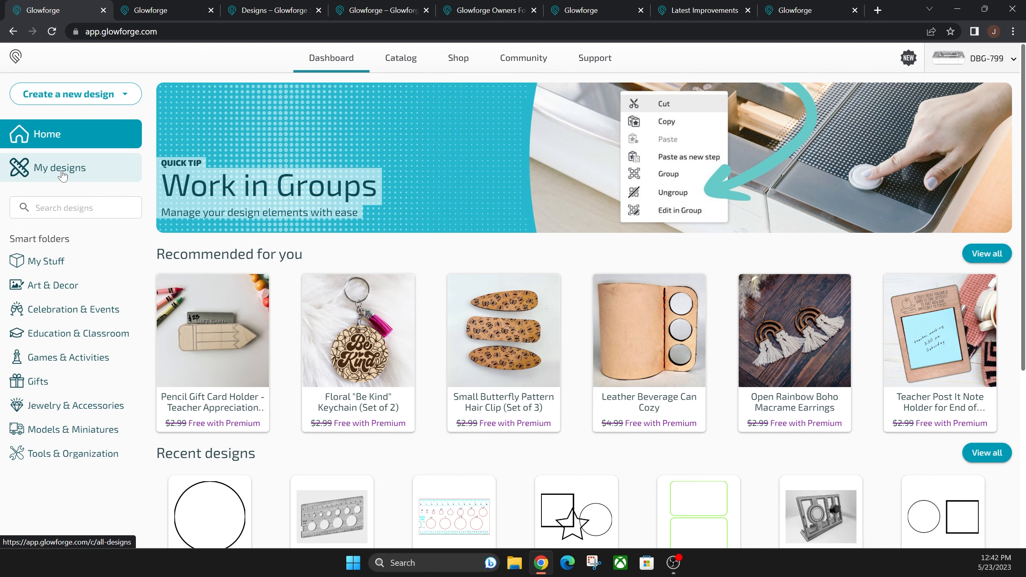
left_click(131, 11)
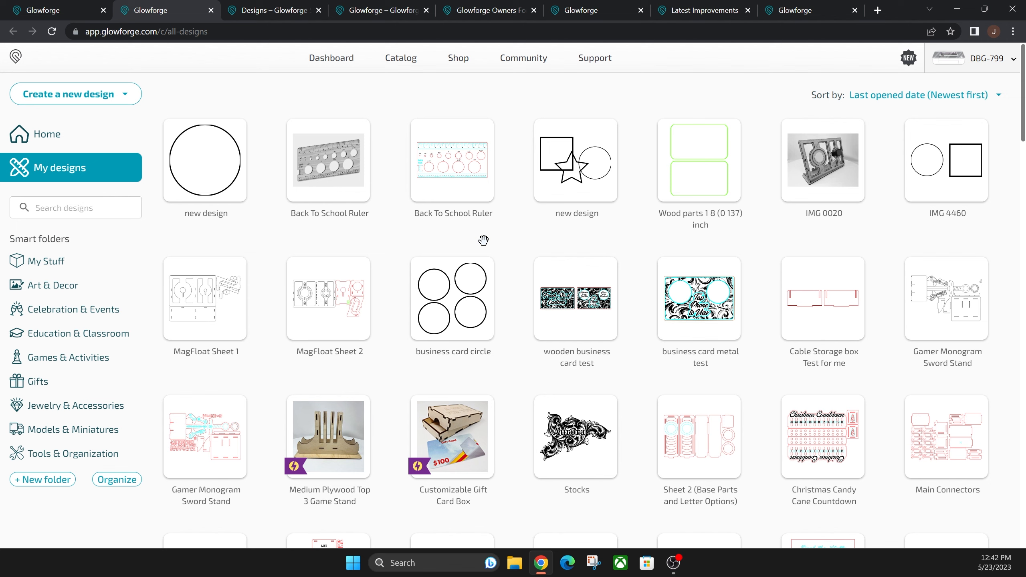
- Return to the dashboard, go to the catalog's design categories and open the Free with Premium collection
left_click(68, 11)
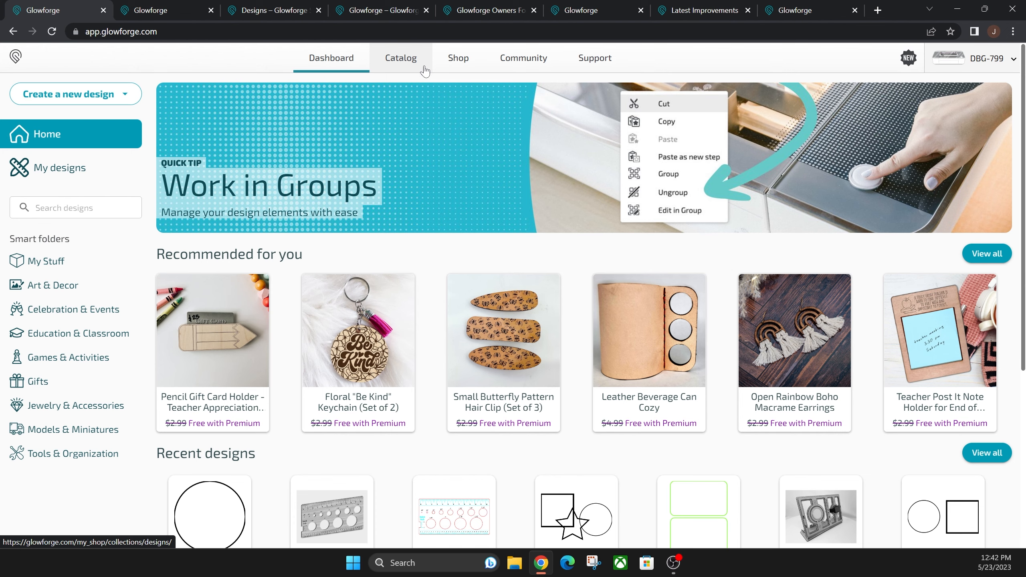
left_click(402, 72)
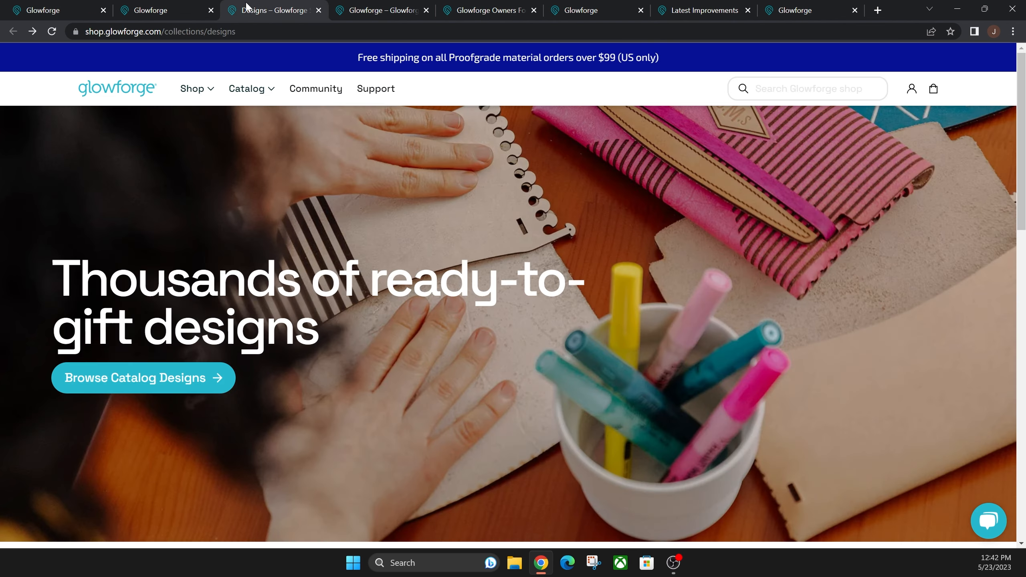
scroll(371, 337, "down", 1)
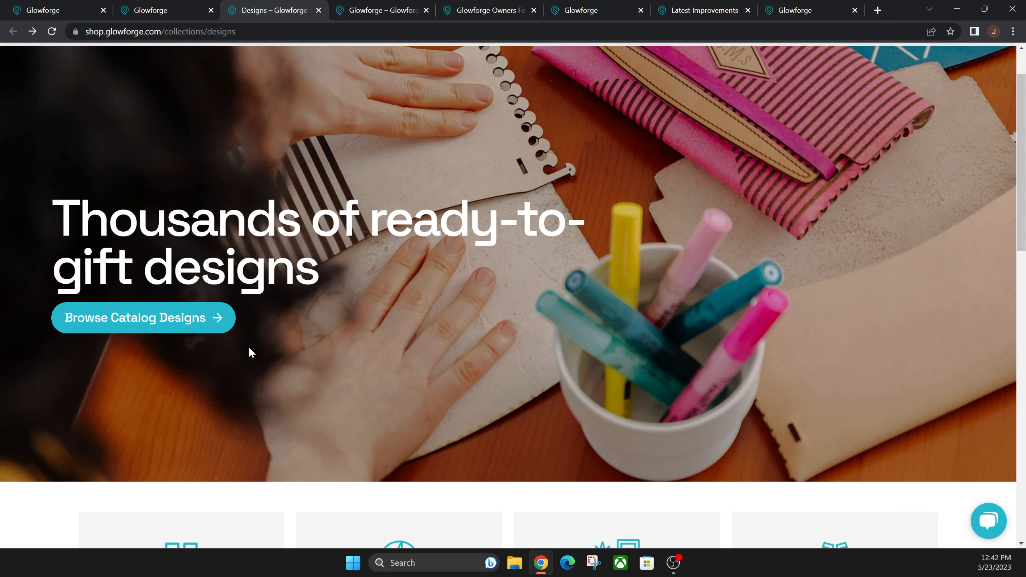
scroll(289, 340, "down", 5)
scroll(465, 262, "down", 2)
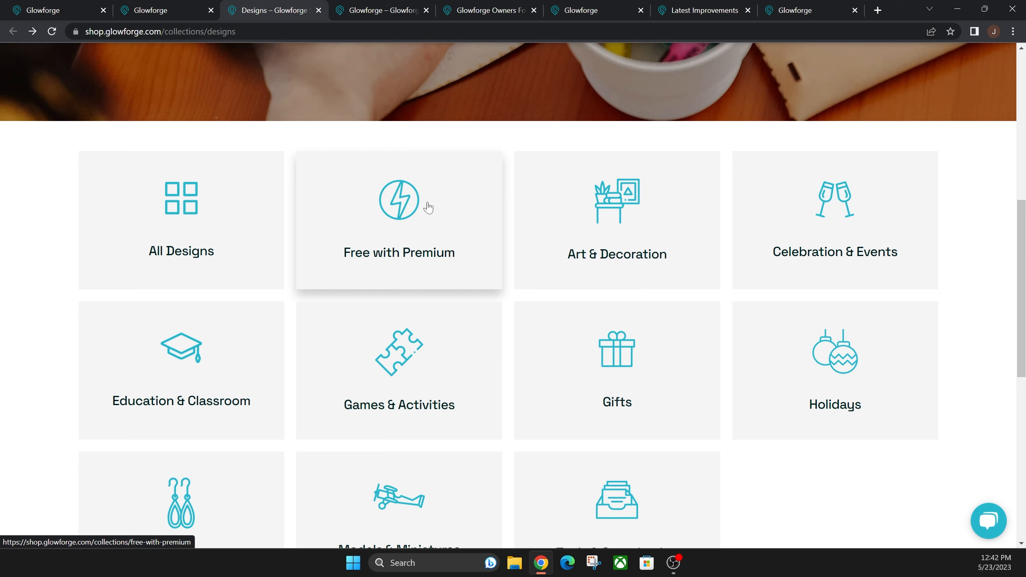
scroll(428, 208, "down", 1)
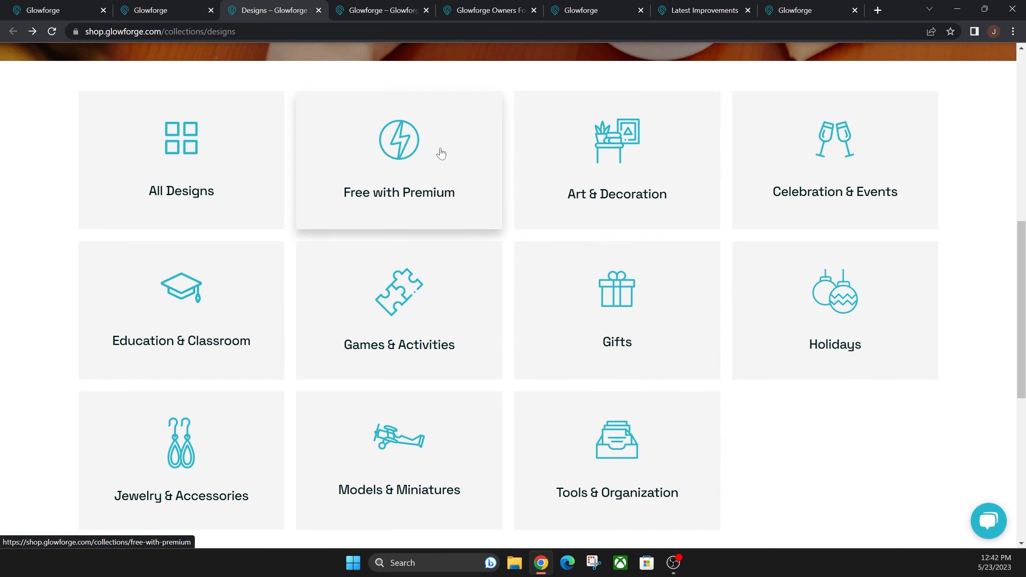
left_click(395, 161)
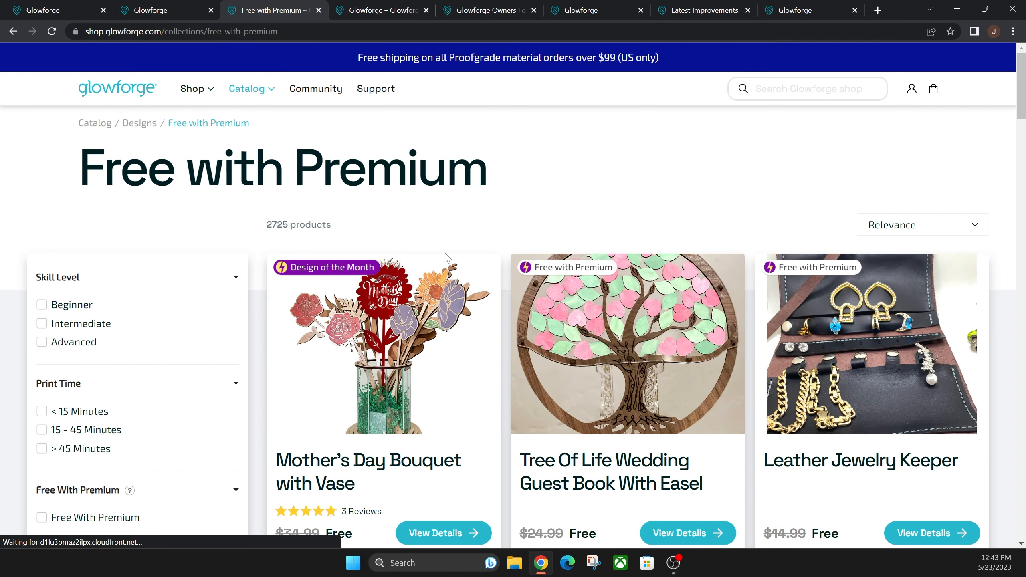
- Browse the designs offered in the Free with Premium collection
scroll(562, 189, "down", 10)
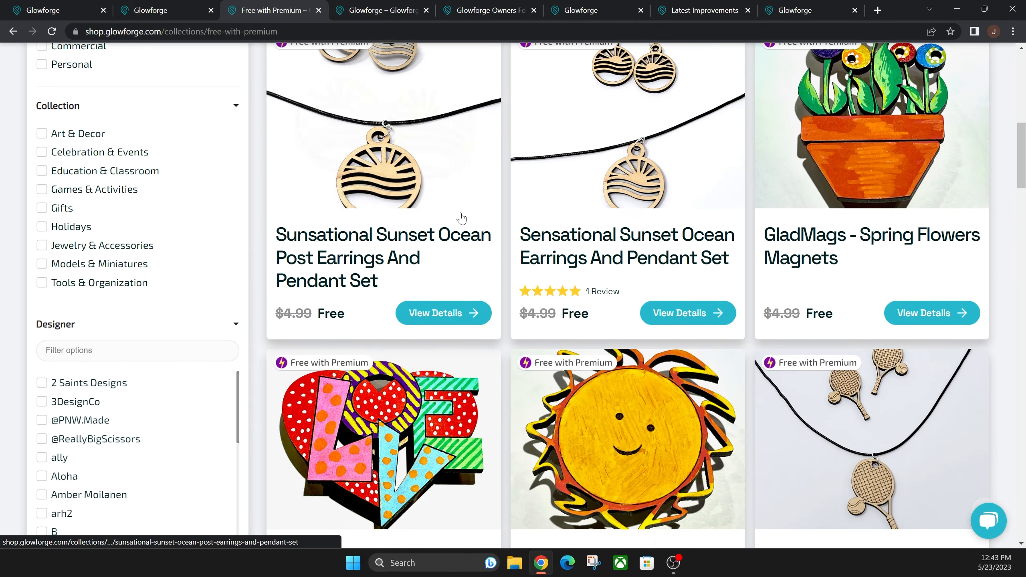
scroll(461, 219, "down", 10)
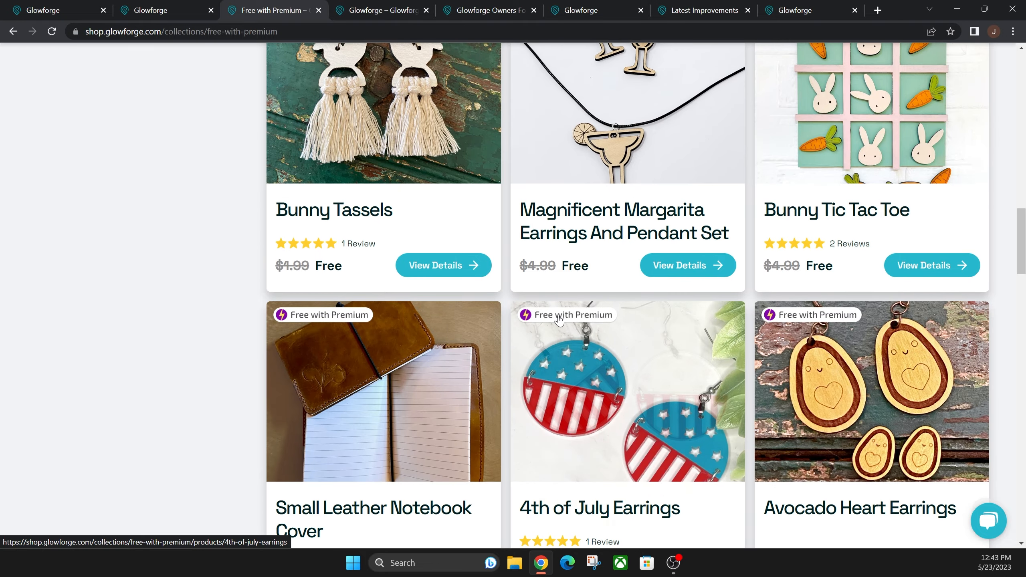
scroll(204, 267, "up", 10)
scroll(249, 281, "up", 7)
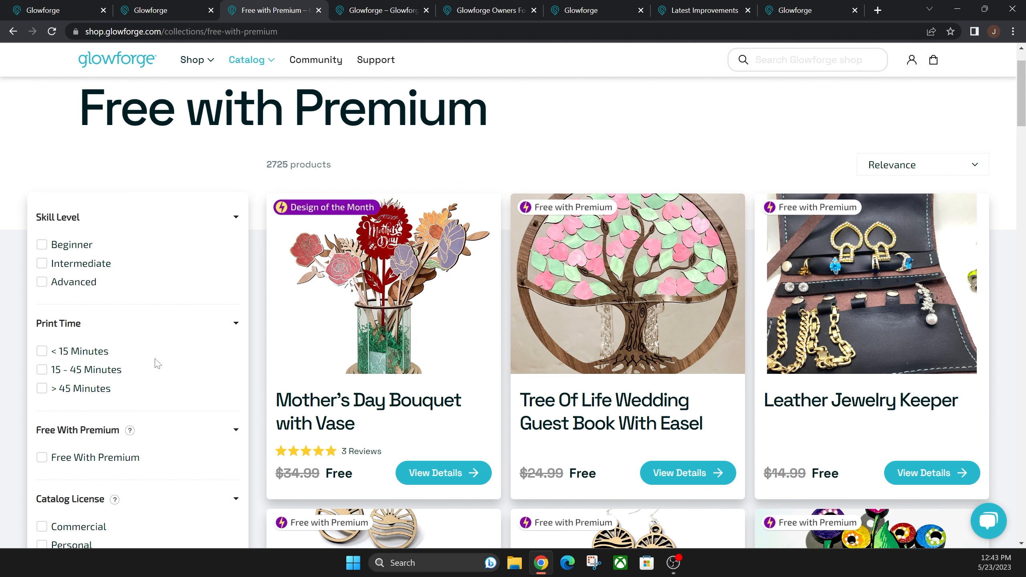
- Filter the Free with Premium designs by the designer listed with Fresh Start Customs
scroll(167, 359, "down", 10)
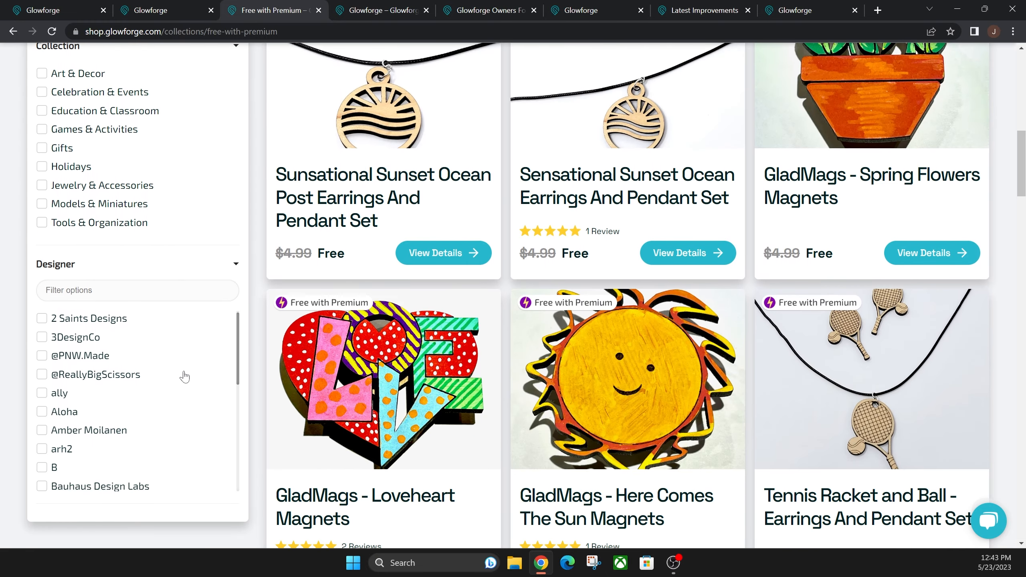
scroll(186, 377, "down", 10)
scroll(182, 375, "down", 10)
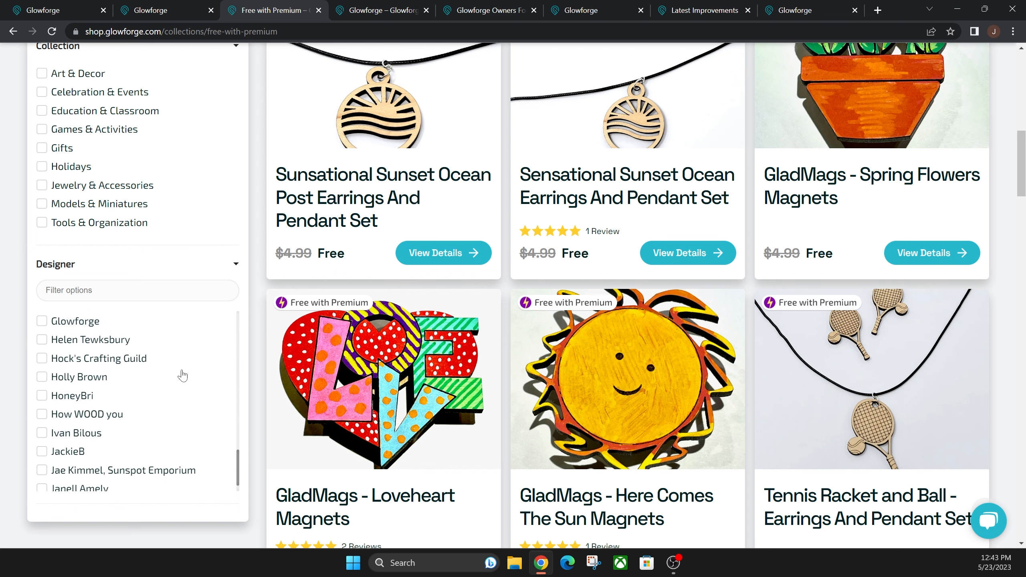
scroll(182, 376, "down", 3)
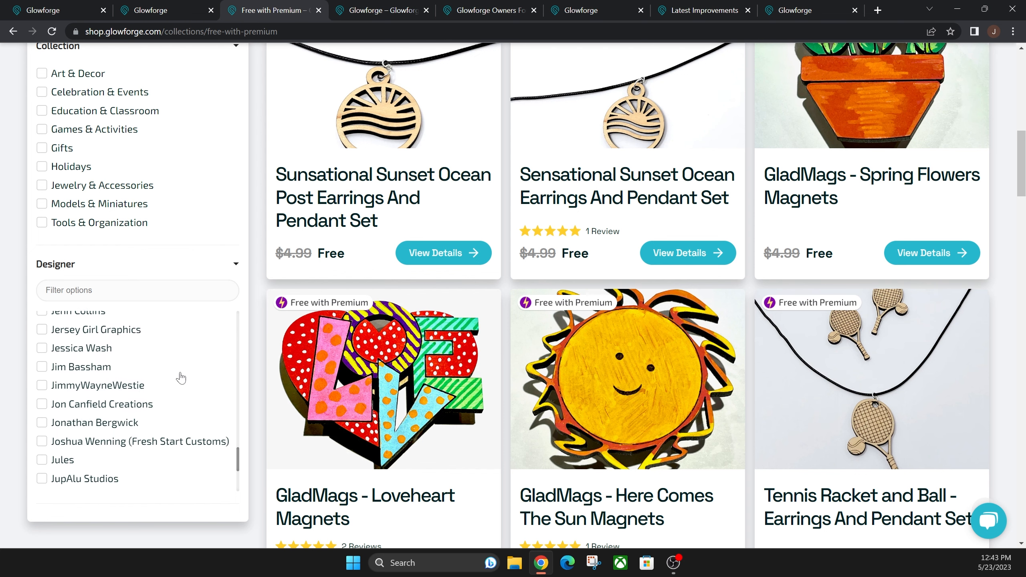
left_click(42, 441)
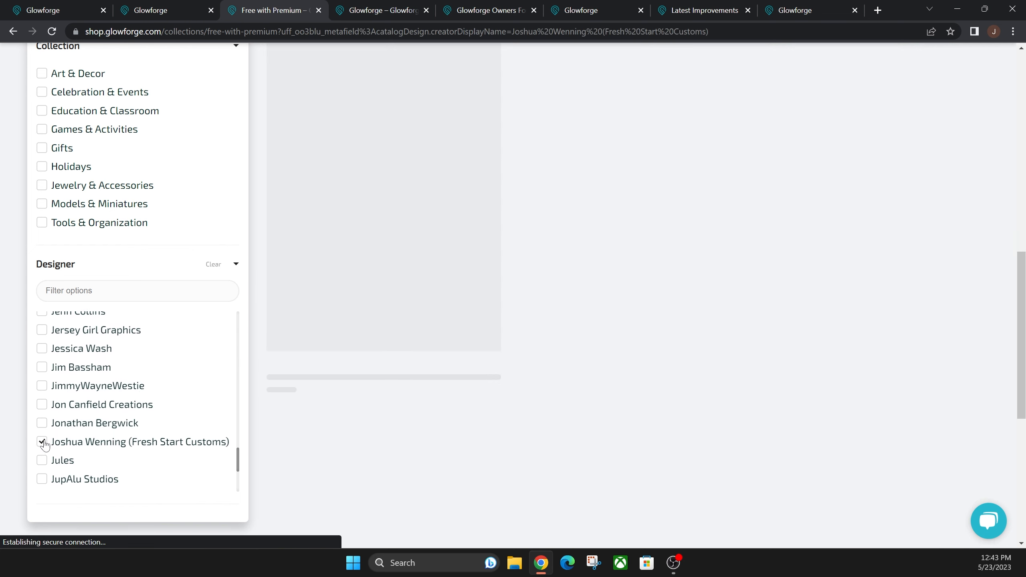
- Examine the Fresh Start Customs designs in the filtered collection
scroll(978, 287, "up", 6)
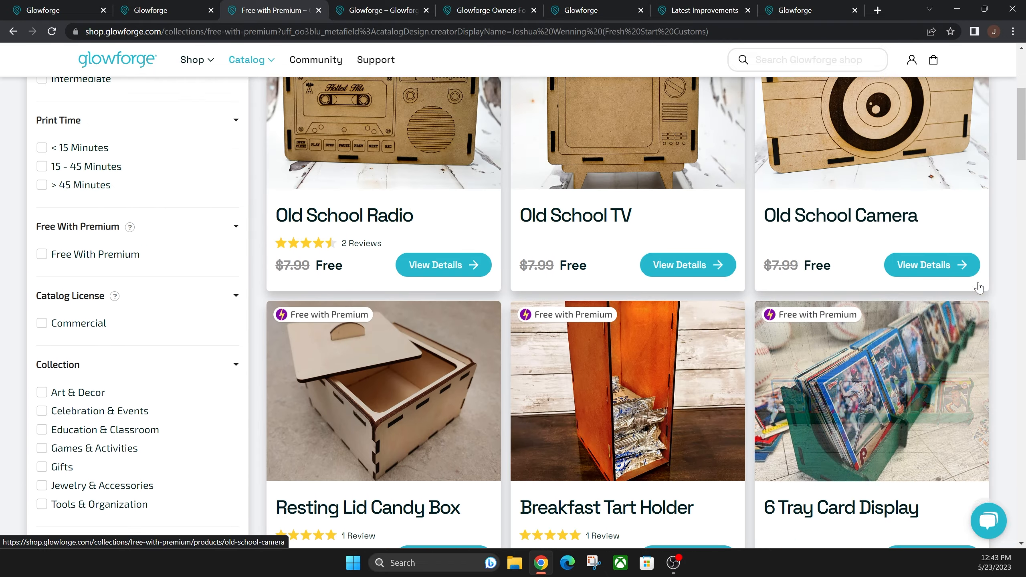
scroll(988, 292, "down", 7)
scroll(987, 295, "down", 12)
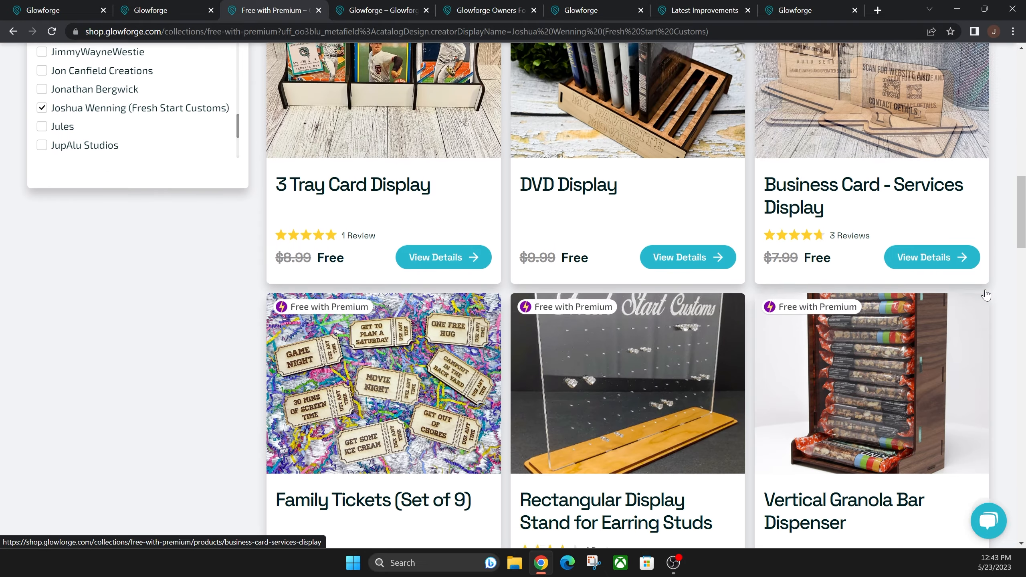
scroll(990, 297, "down", 3)
scroll(990, 297, "down", 10)
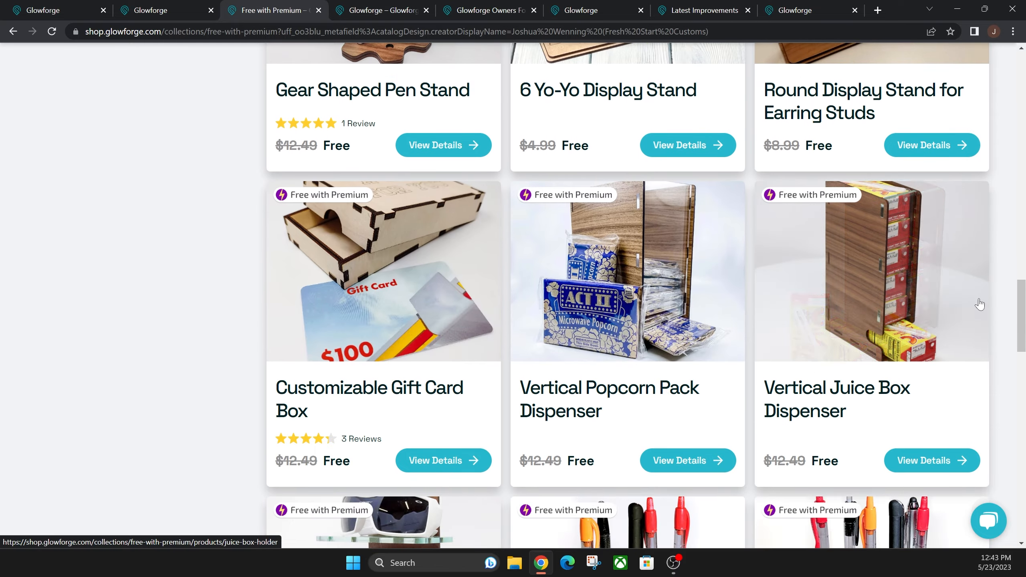
scroll(998, 314, "down", 10)
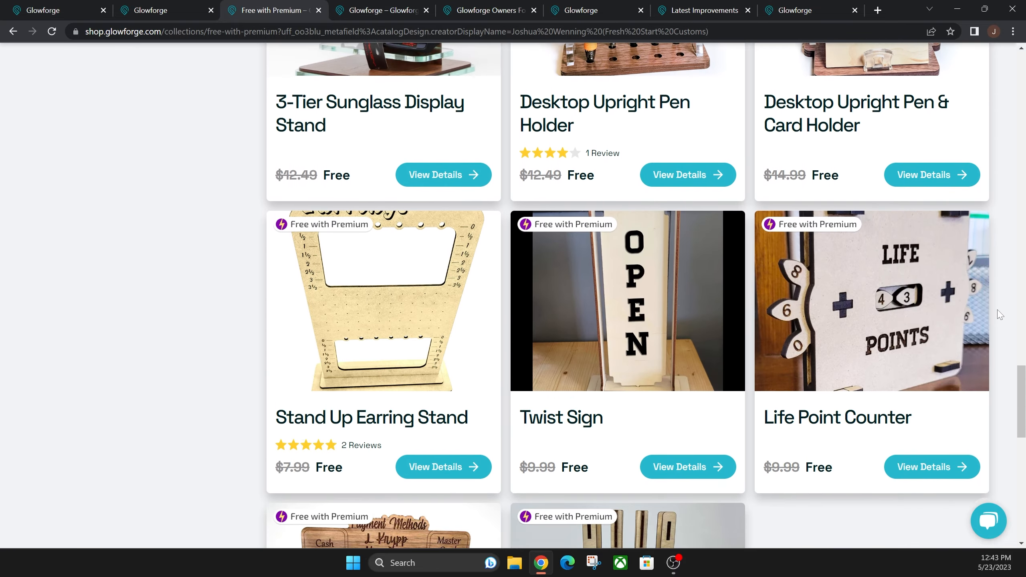
scroll(990, 311, "up", 10)
scroll(989, 311, "up", 20)
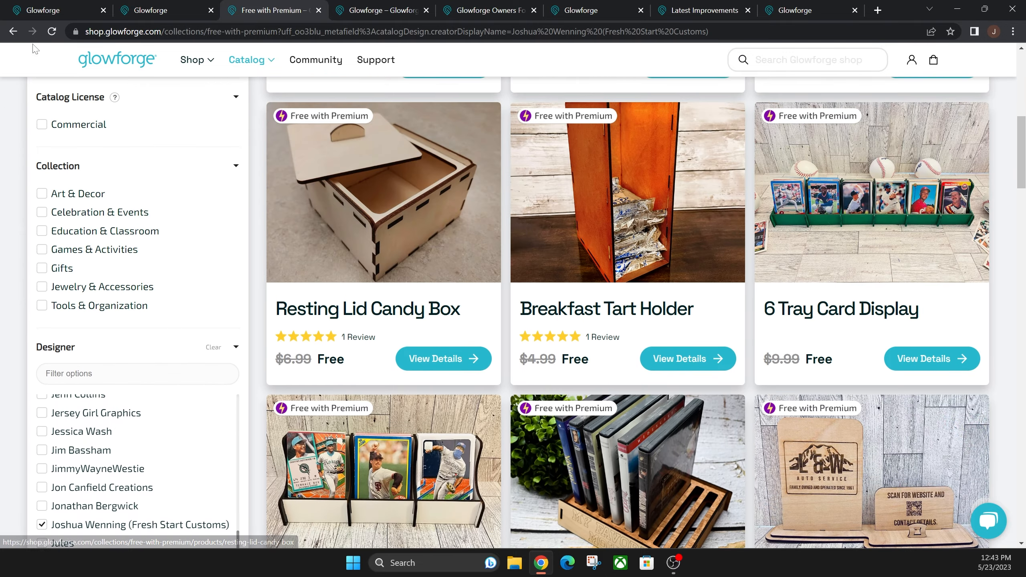
- Open the shop's home page and look over its Shop Designs and Shop Materials categories
left_click(44, 12)
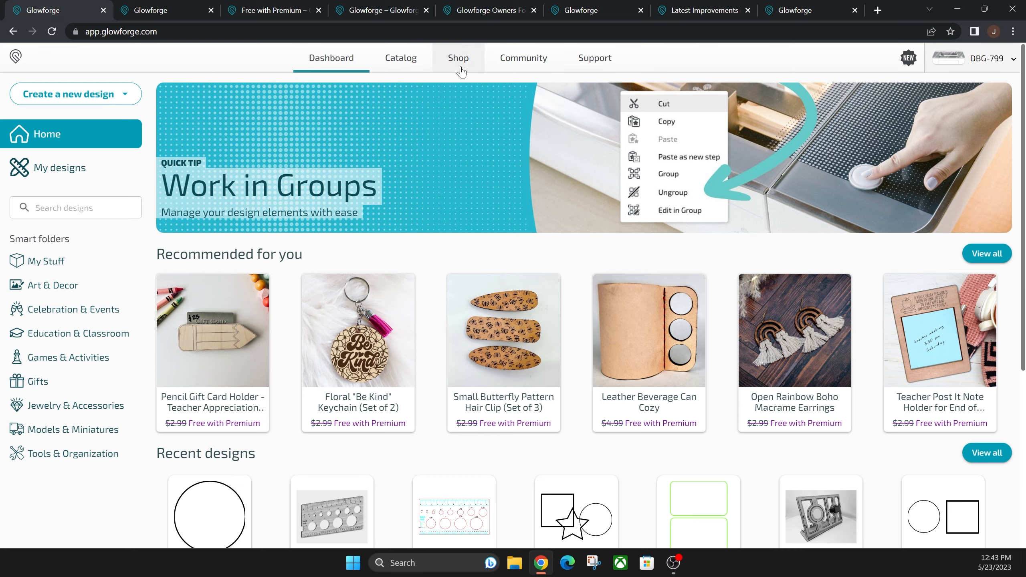
left_click(357, 13)
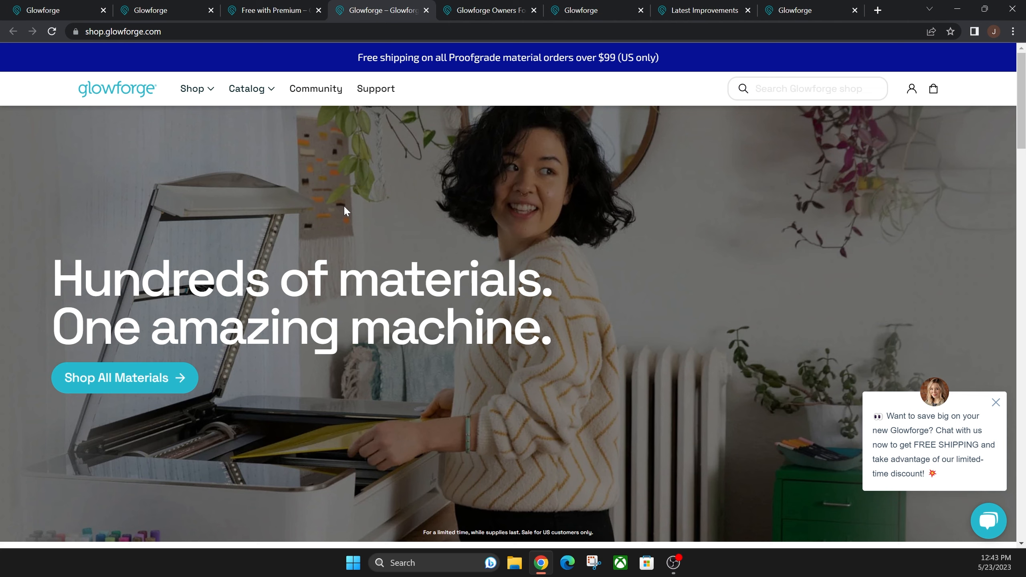
left_click(196, 97)
scroll(396, 391, "down", 10)
scroll(328, 347, "down", 1)
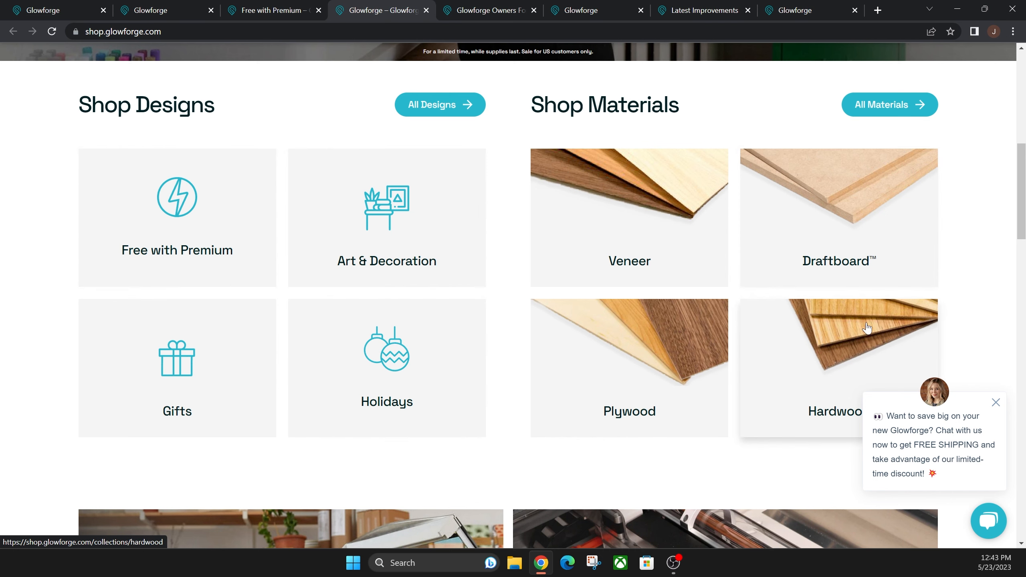
scroll(797, 237, "down", 2)
scroll(784, 255, "up", 2)
scroll(771, 279, "up", 2)
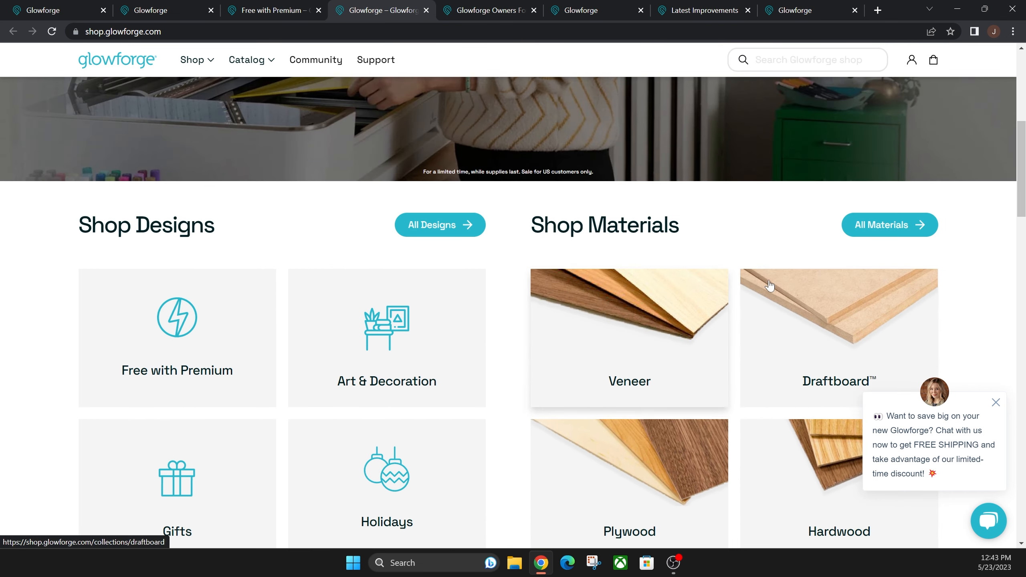
scroll(773, 181, "down", 2)
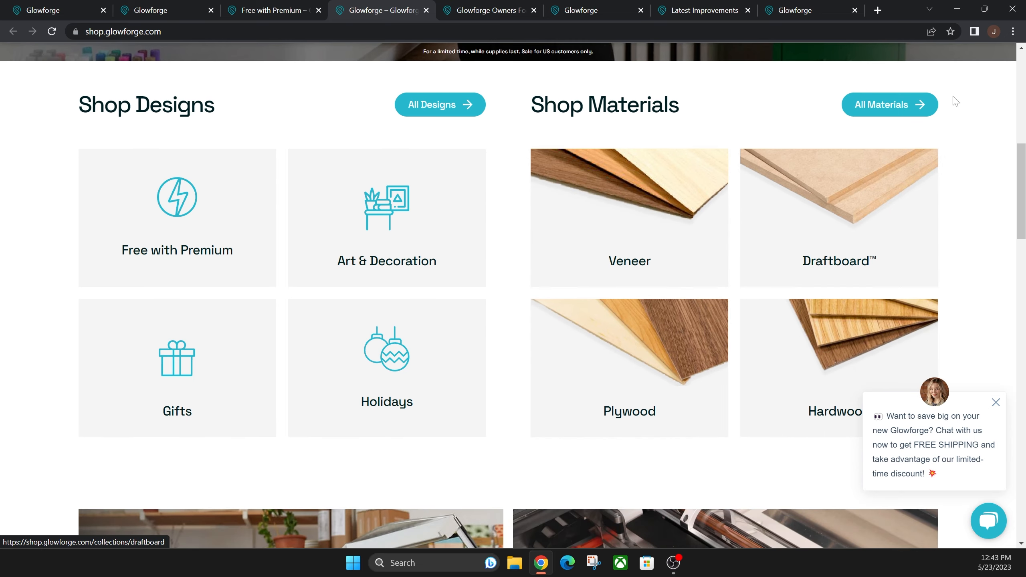
- Open the page for all materials and review the available material categories
left_click(889, 106)
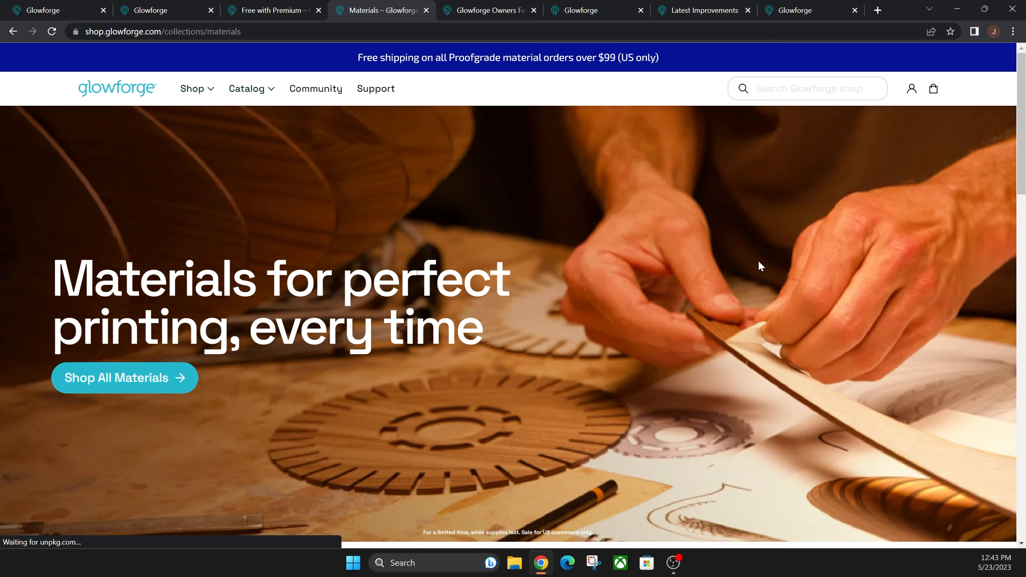
scroll(756, 261, "down", 8)
scroll(494, 322, "down", 2)
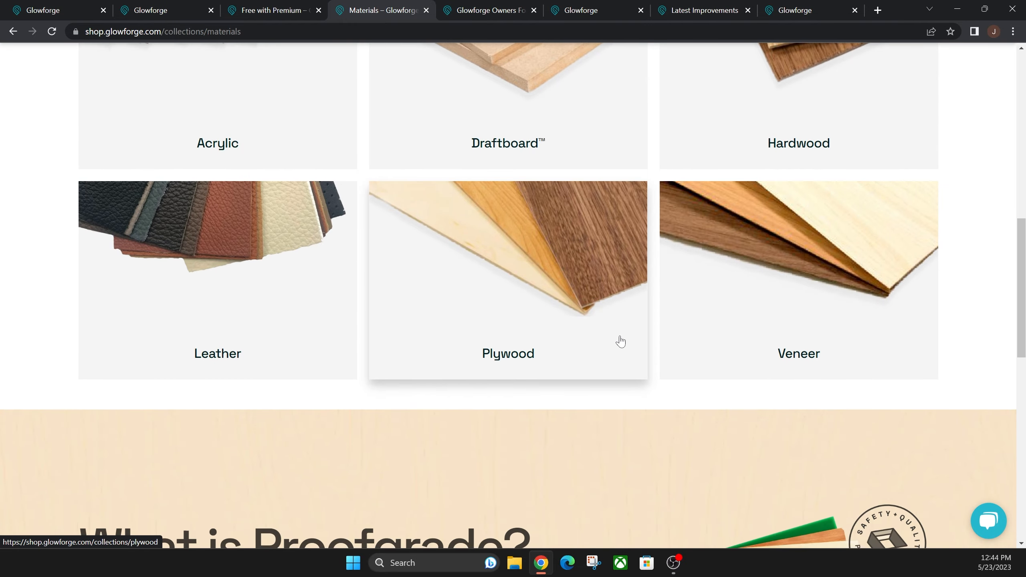
scroll(581, 335, "up", 2)
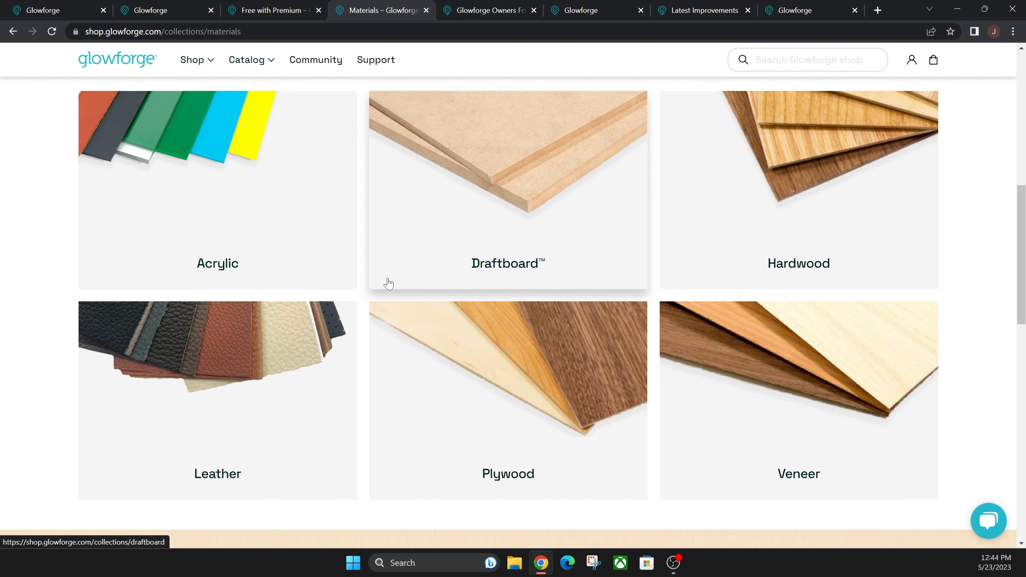
scroll(323, 295, "up", 1)
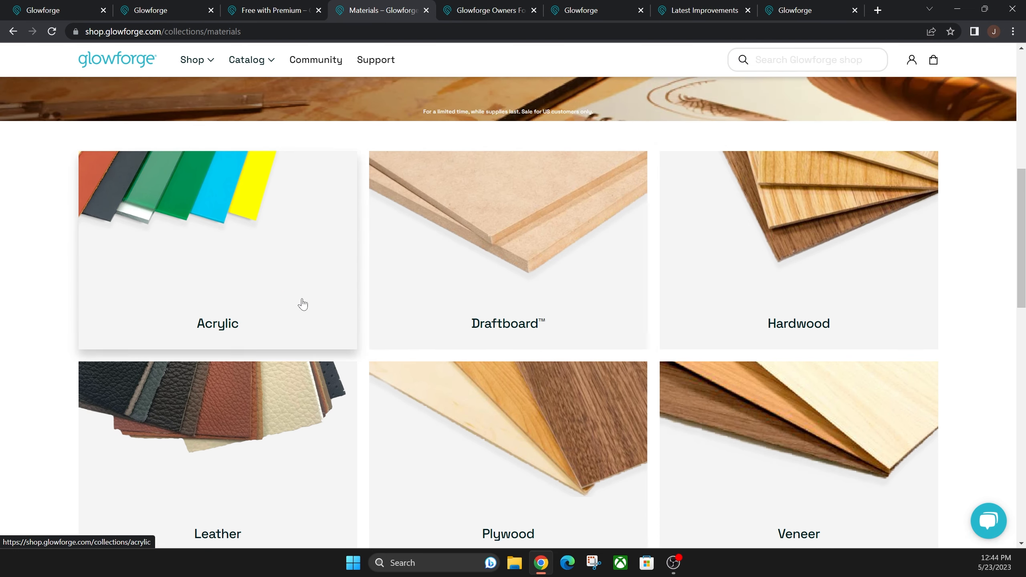
scroll(348, 226, "down", 1)
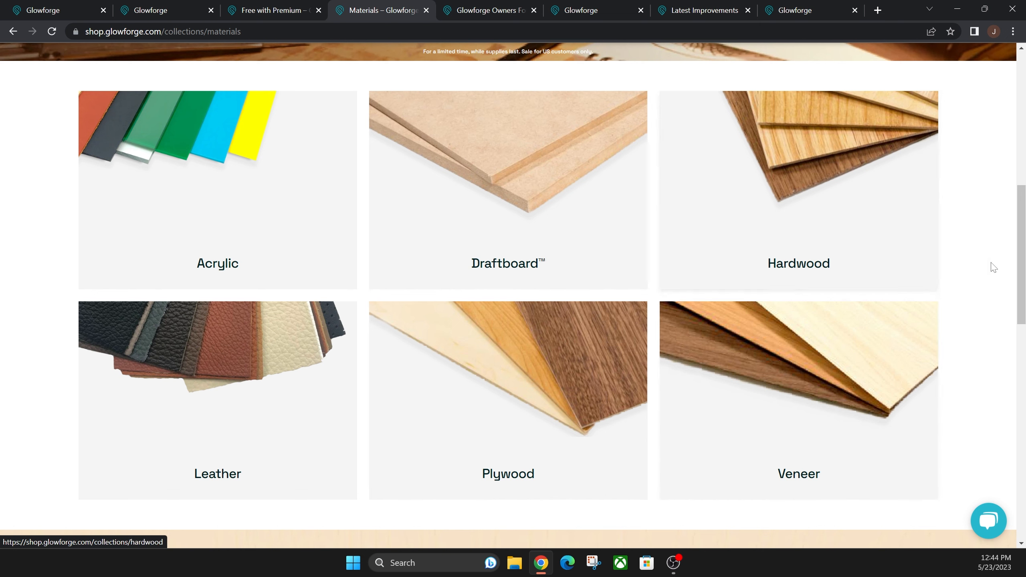
- Open the Plywood collection and review its products and filter options
left_click(573, 385)
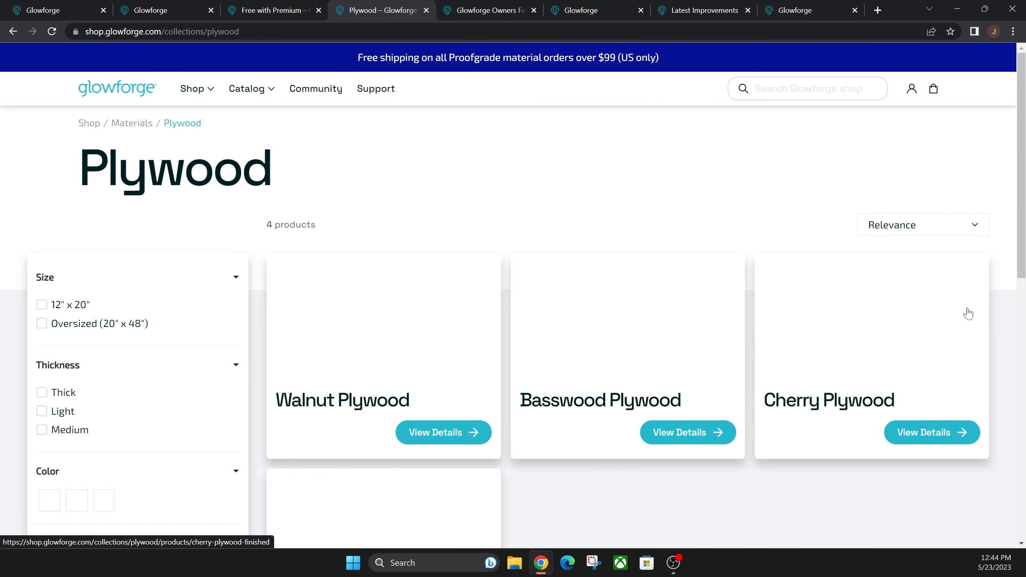
scroll(877, 315, "down", 2)
scroll(877, 316, "down", 3)
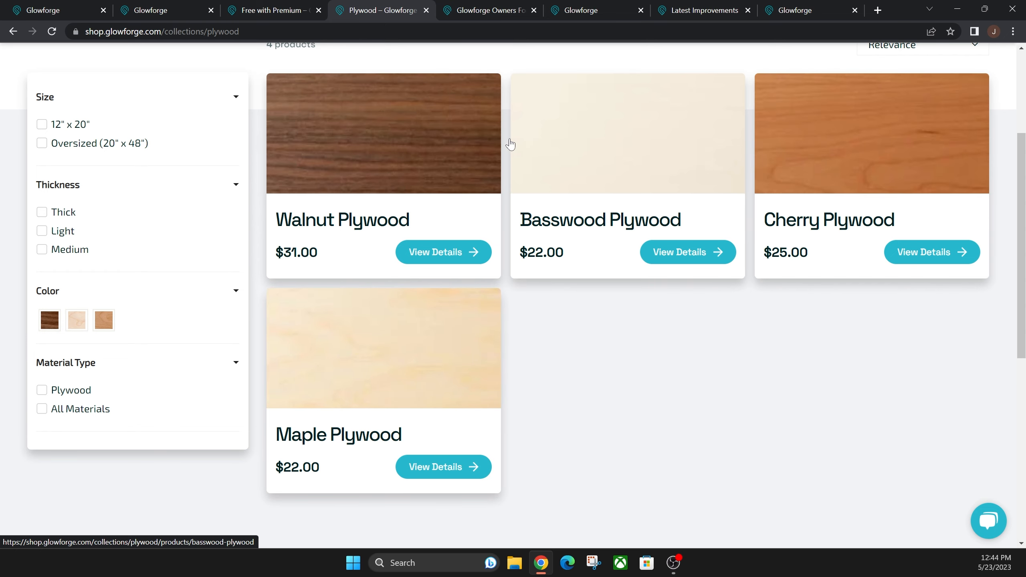
scroll(805, 310, "up", 3)
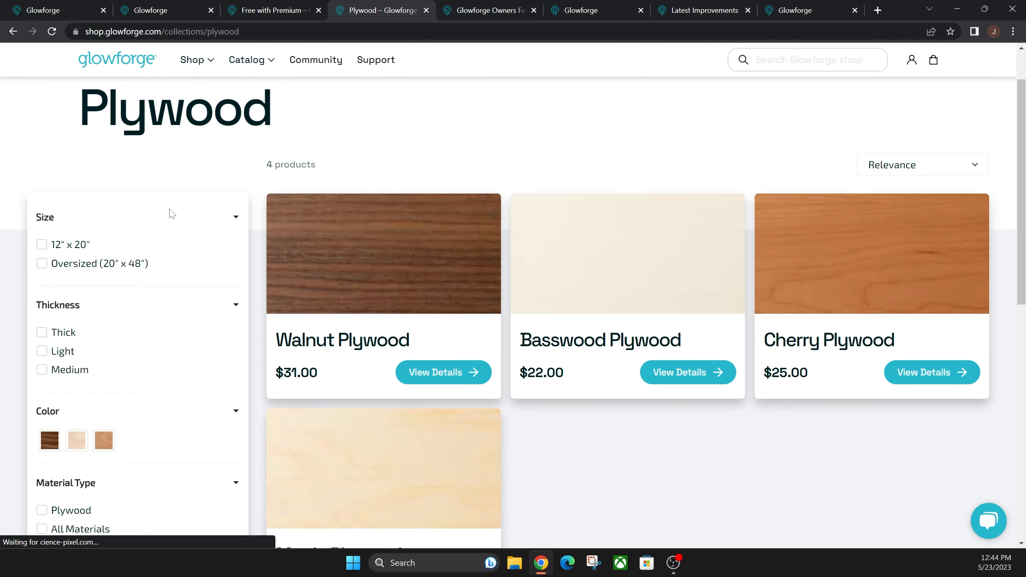
scroll(87, 338, "up", 2)
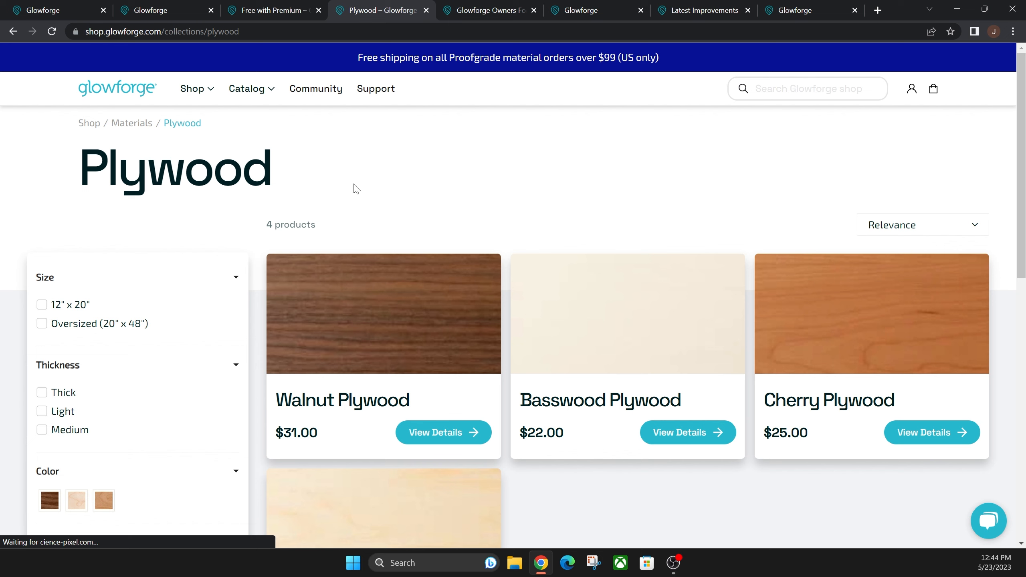
- Switch to the Glowforge owners community forum and open the Community Support topic "Material thickness goes to white screen"
left_click(32, 18)
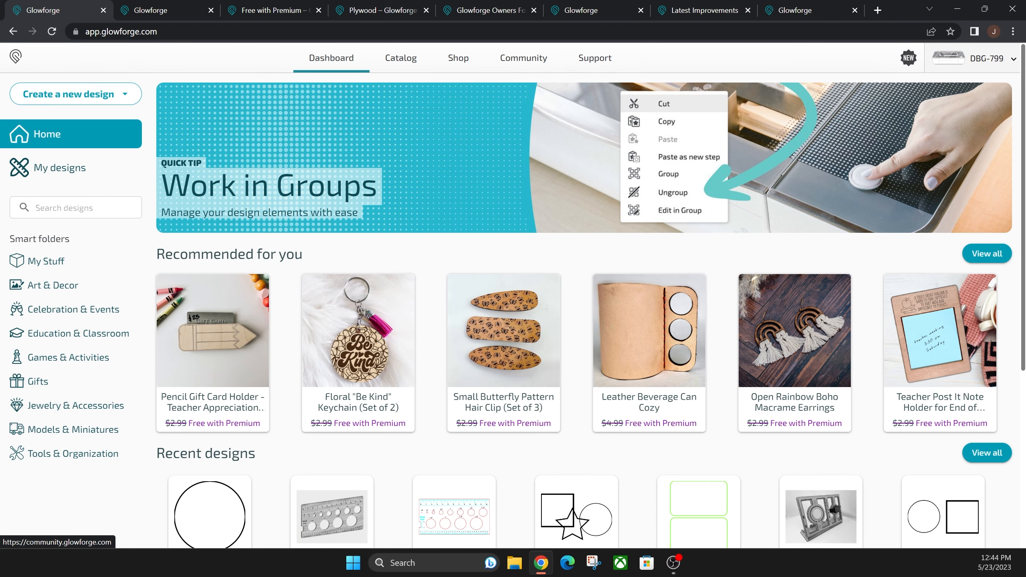
left_click(471, 10)
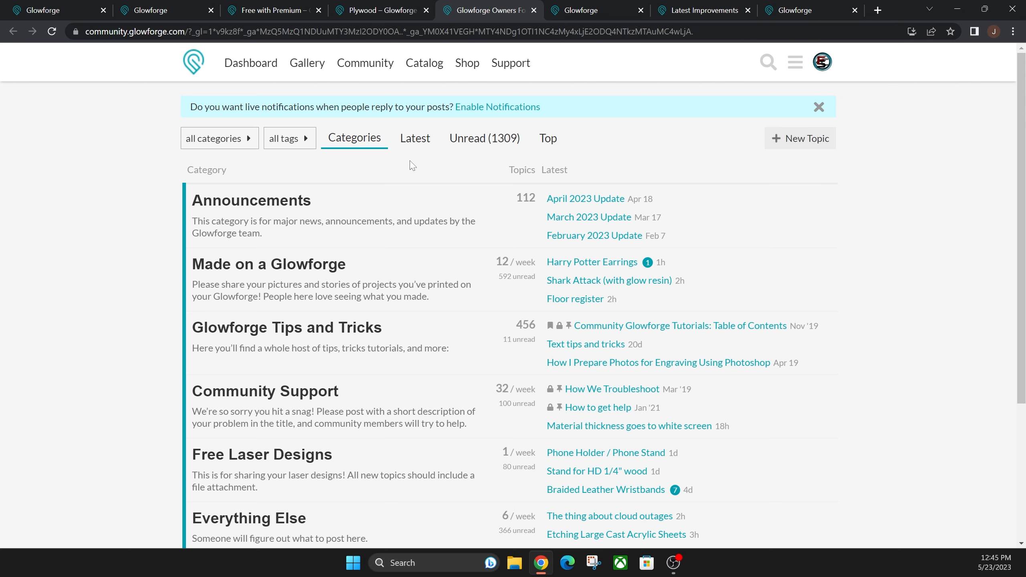
left_click(798, 150)
left_click(649, 432)
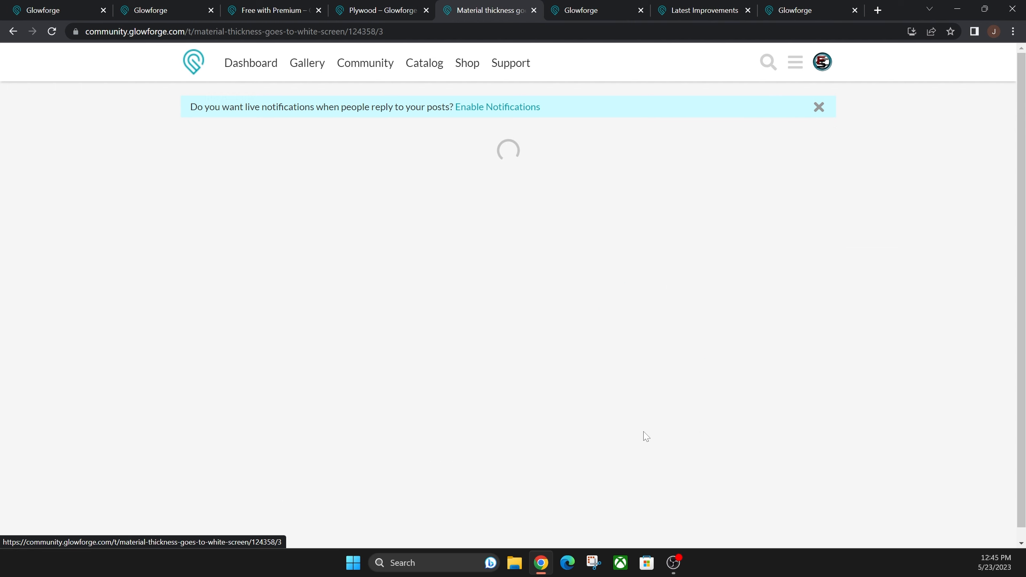
- Read the original post and its replies in the white-screen topic, and return to the start of the thread
scroll(478, 363, "up", 10)
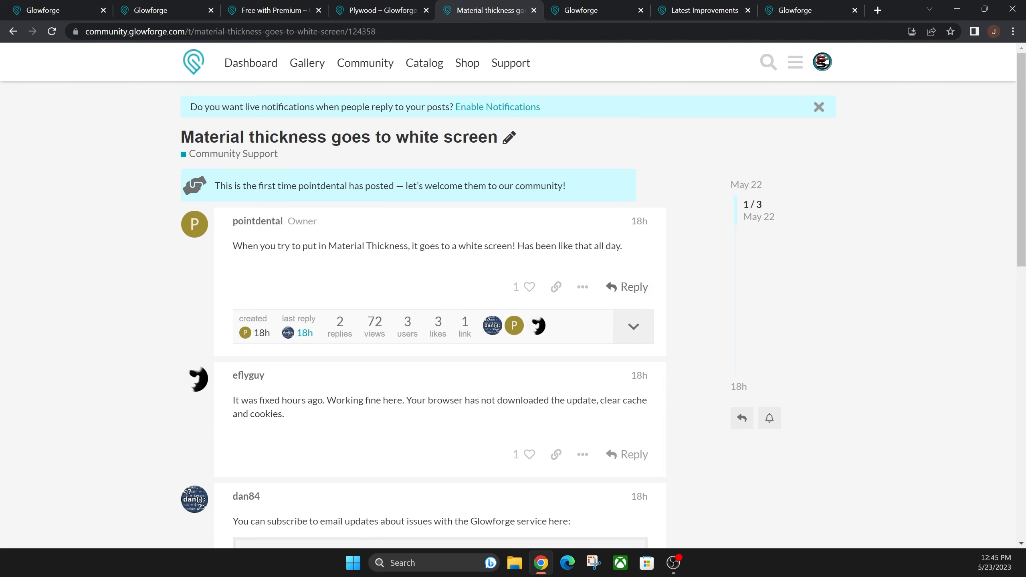
scroll(673, 415, "down", 3)
scroll(673, 414, "down", 2)
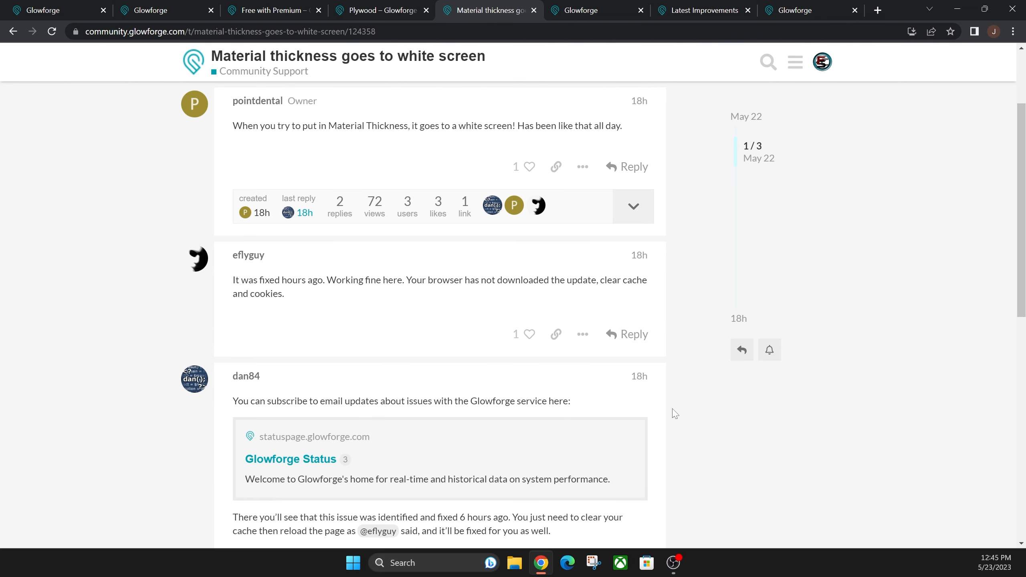
scroll(674, 415, "down", 2)
scroll(676, 412, "up", 2)
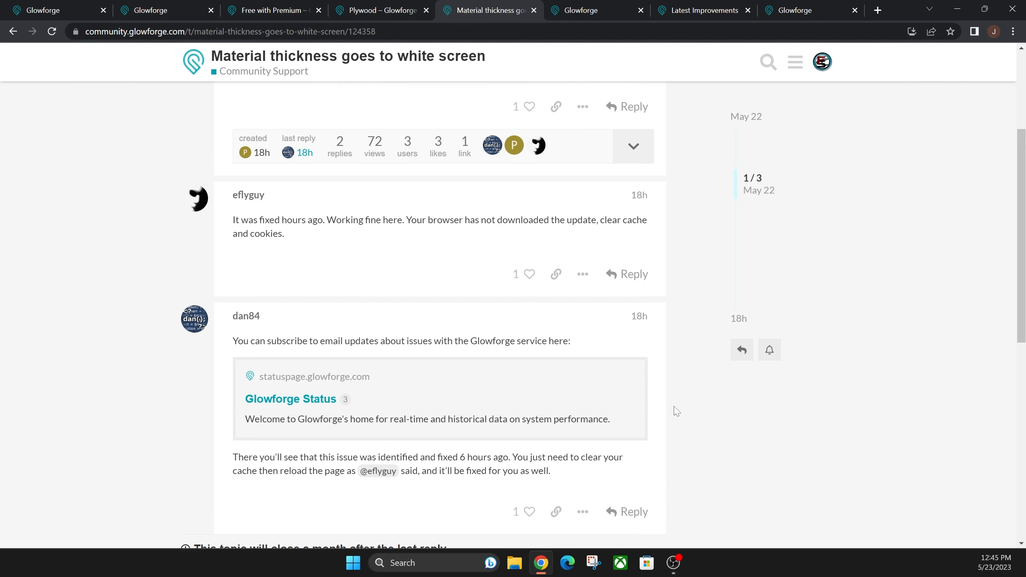
scroll(678, 409, "up", 2)
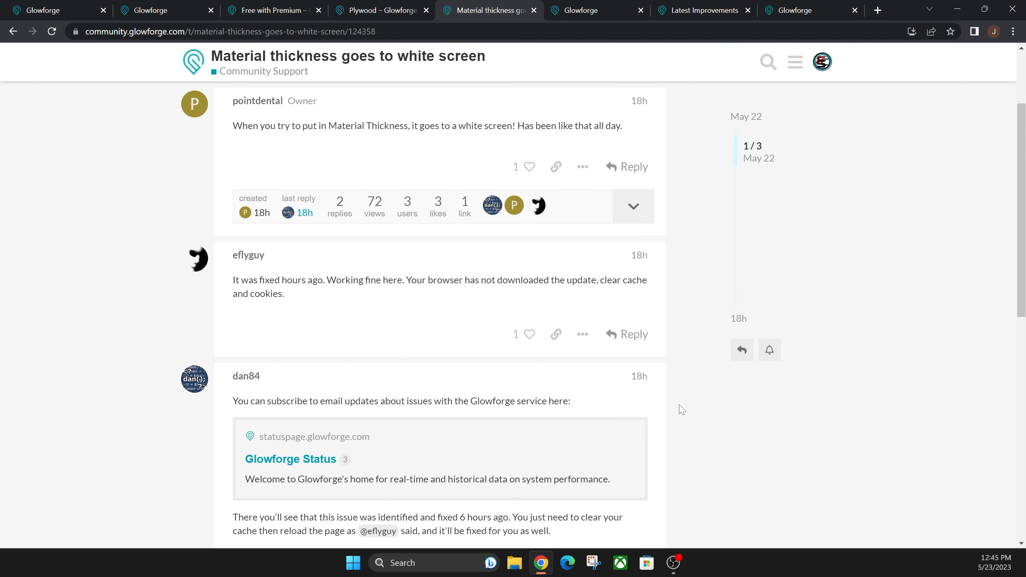
scroll(678, 407, "up", 3)
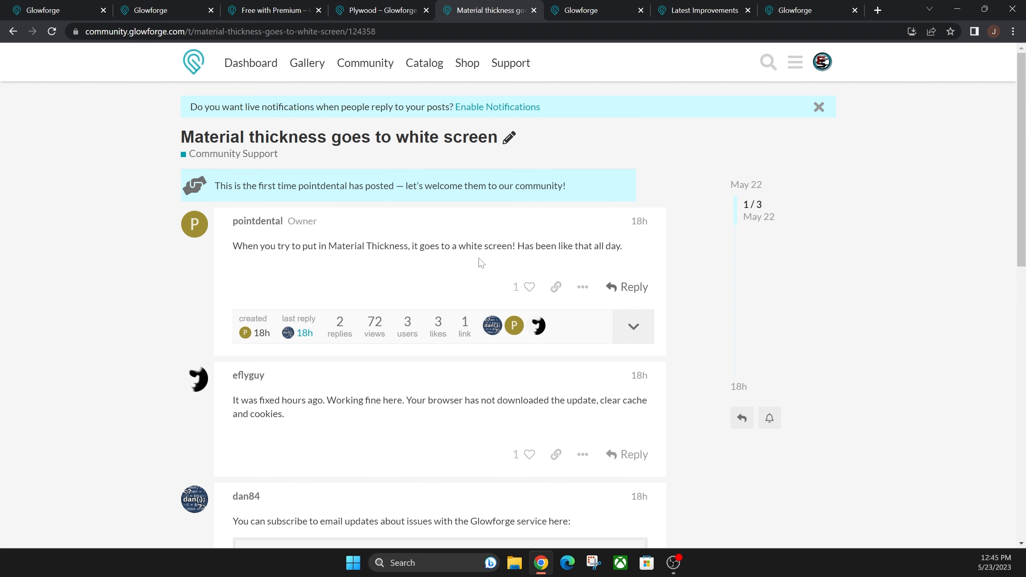
- Switch to the Help & Learning Center and review its help categories, popular videos, popular articles and contact details
left_click(39, 10)
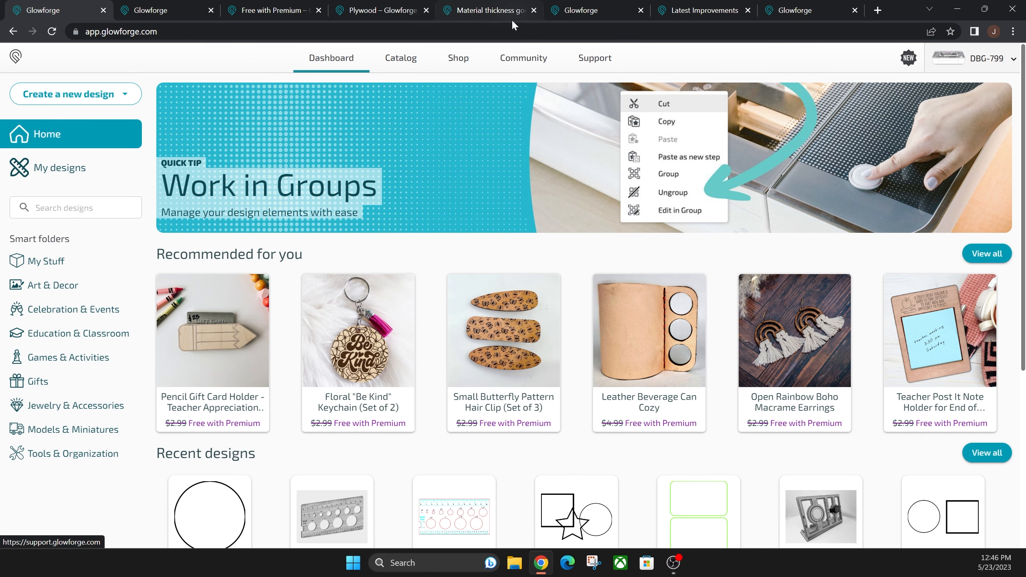
left_click(591, 12)
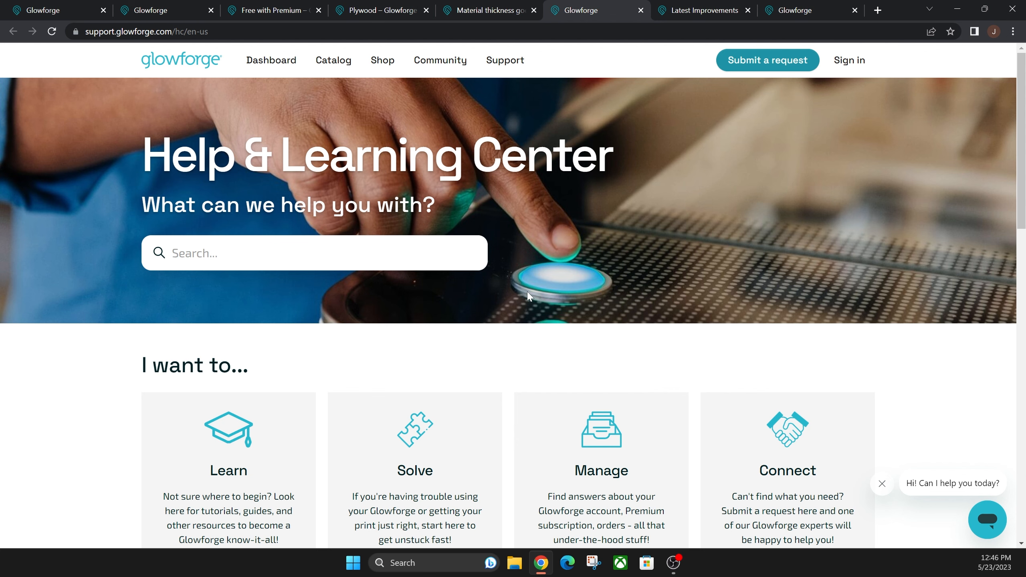
scroll(529, 297, "down", 3)
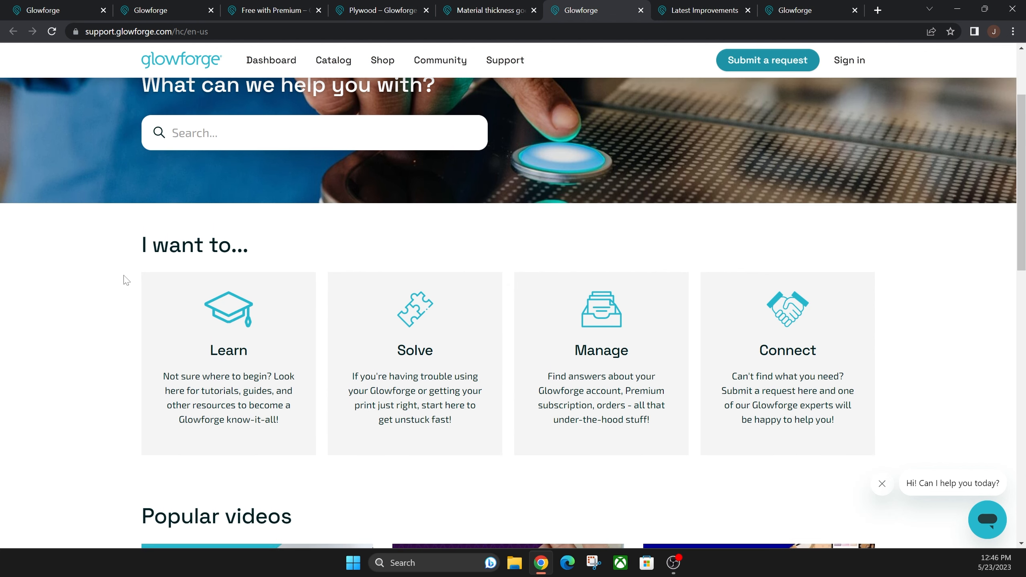
scroll(125, 279, "down", 4)
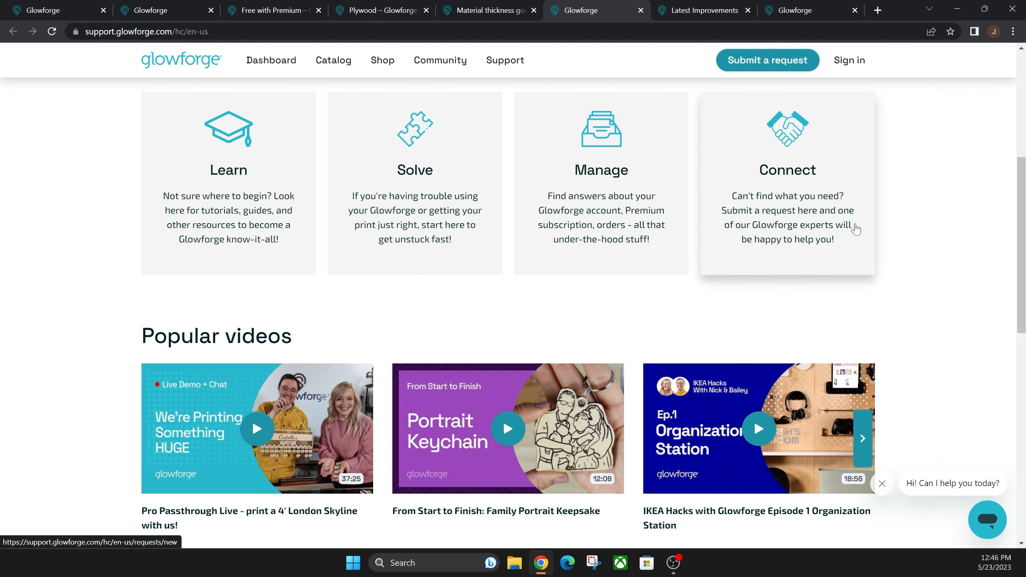
scroll(875, 225, "down", 3)
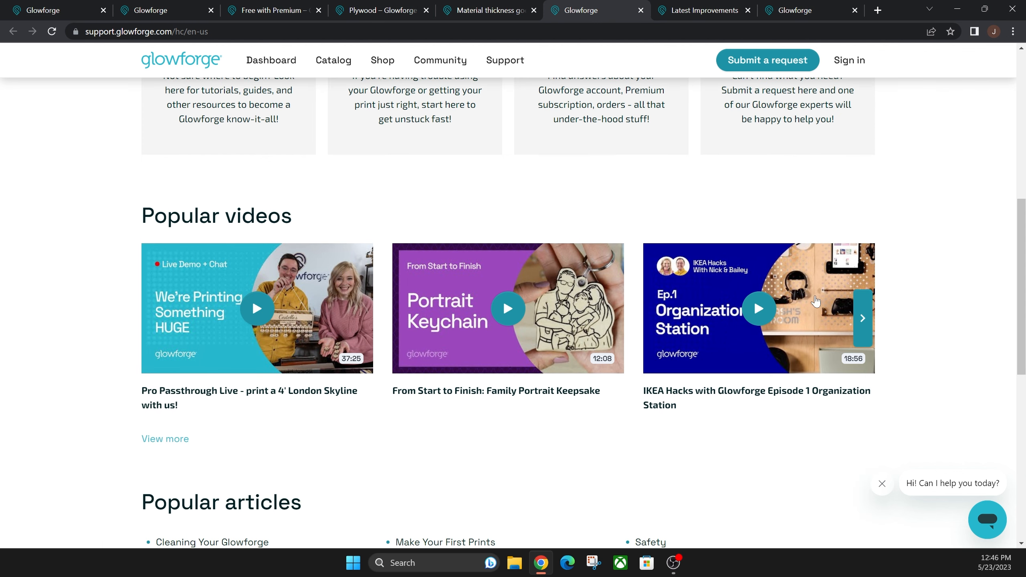
scroll(474, 303, "down", 3)
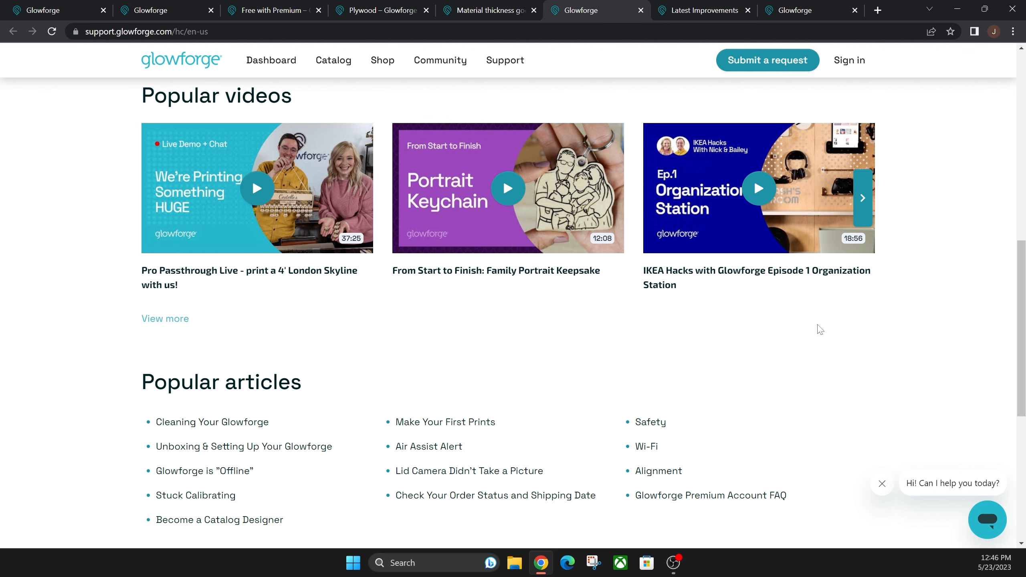
scroll(818, 328, "down", 3)
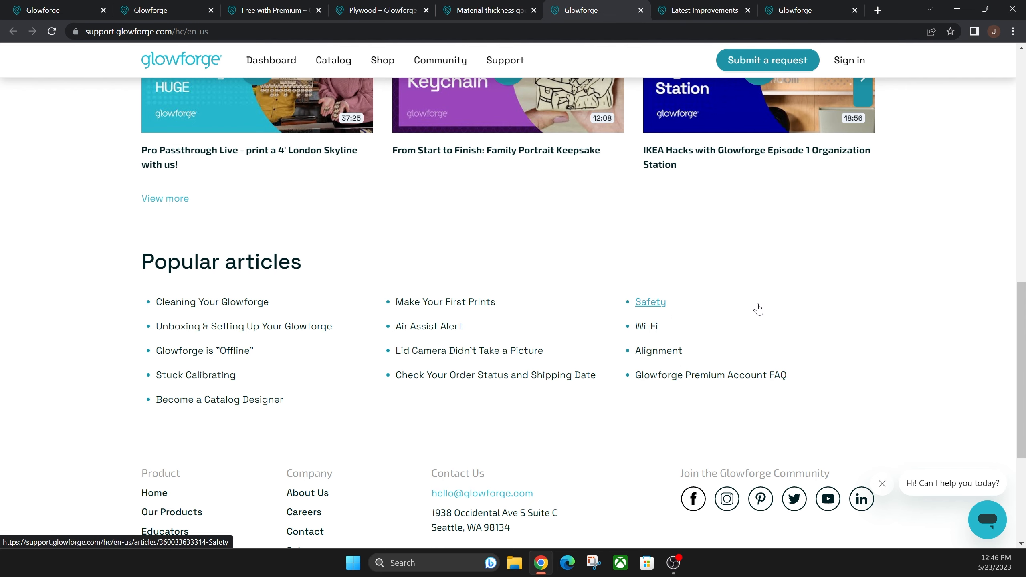
scroll(808, 309, "down", 3)
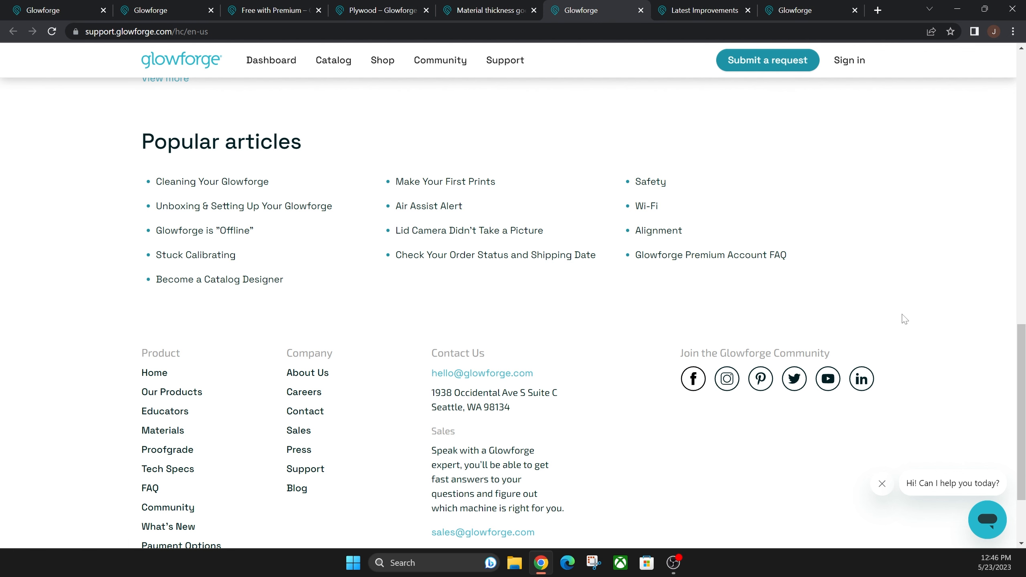
scroll(802, 242, "up", 1)
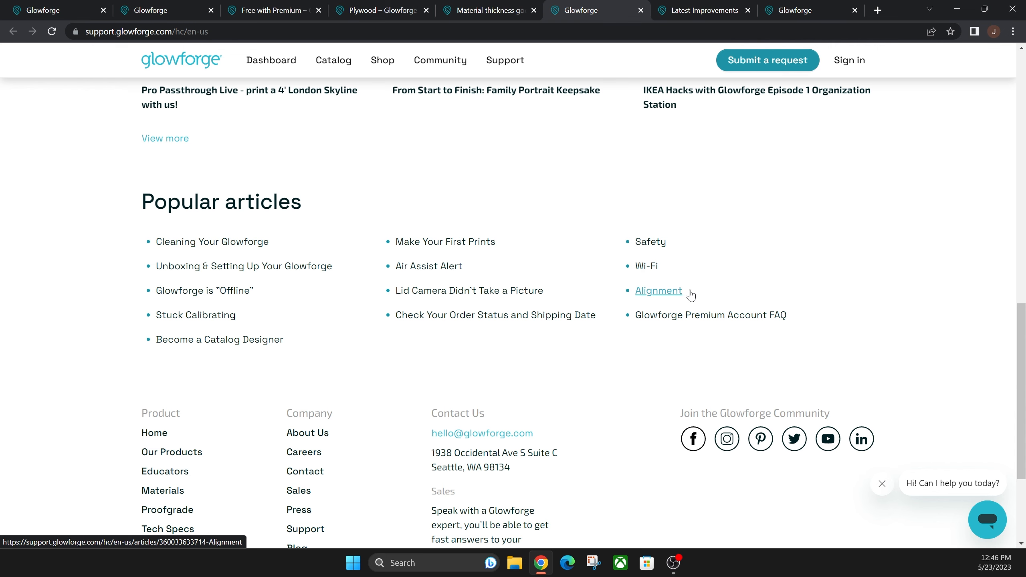
- Switch to the Latest Improvements page and look over the announced app updates
left_click(68, 12)
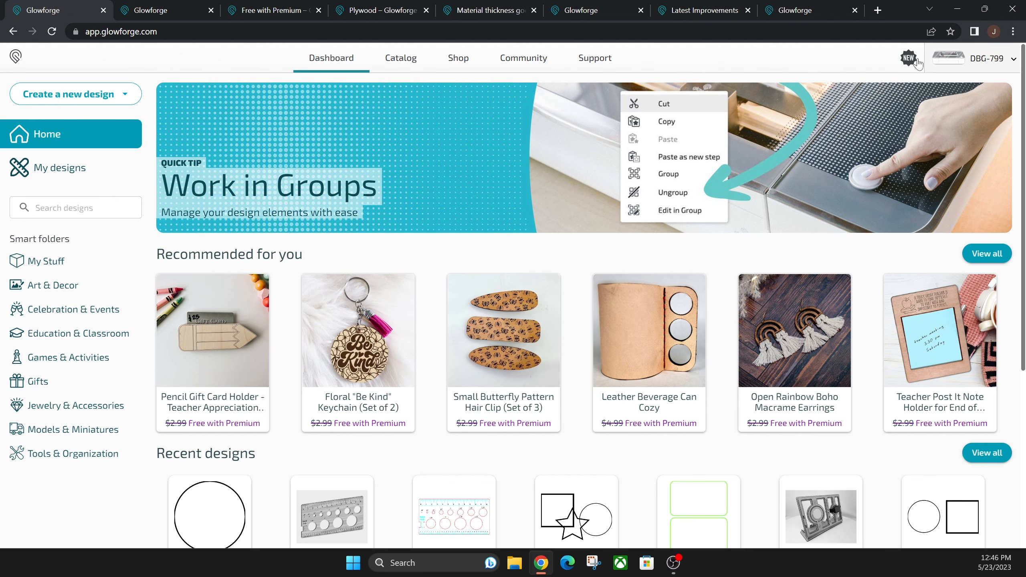
left_click(663, 12)
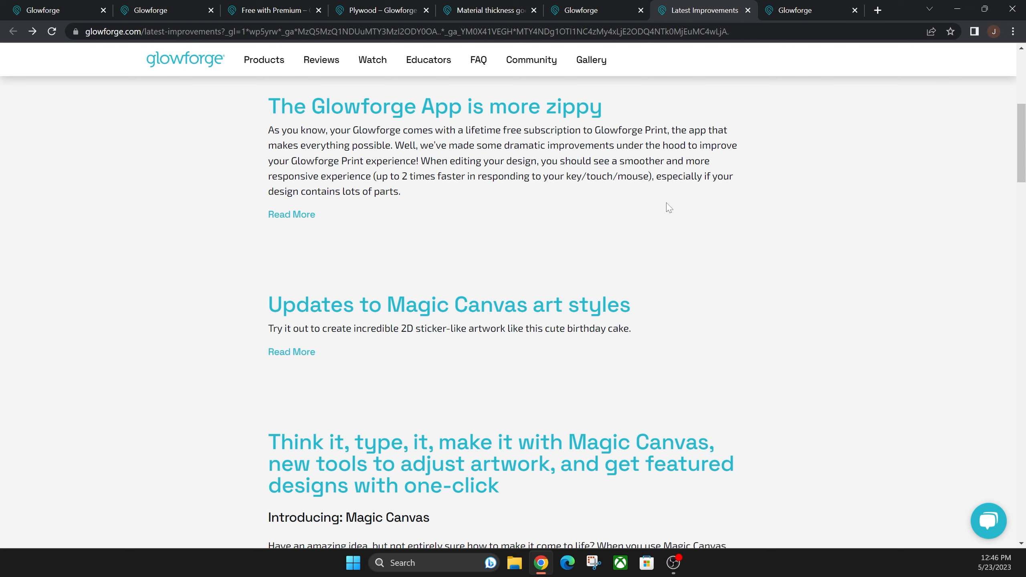
- Return to the dashboard, review the machine list and account options for DBG-799, and close them
left_click(29, 10)
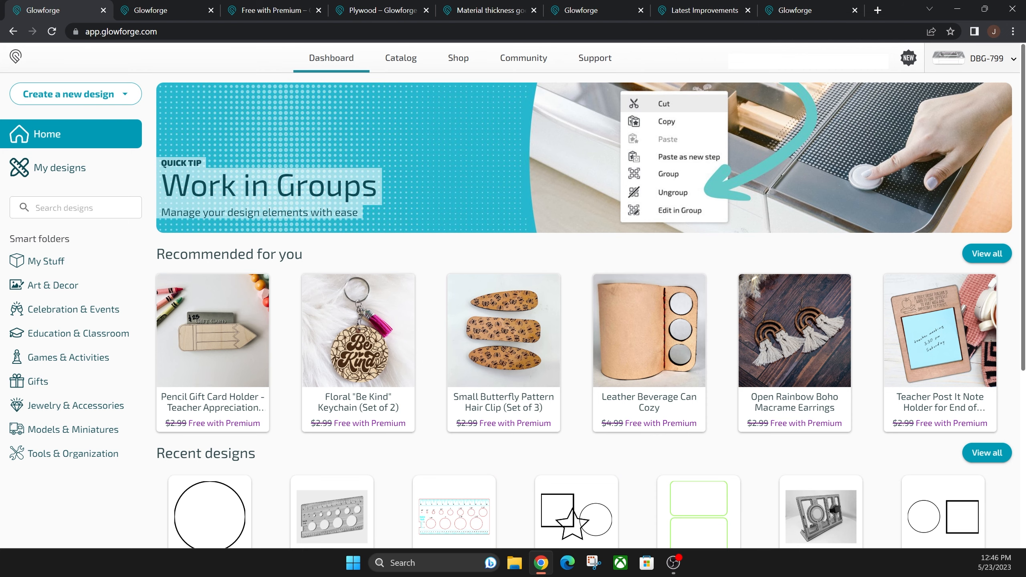
left_click(1006, 60)
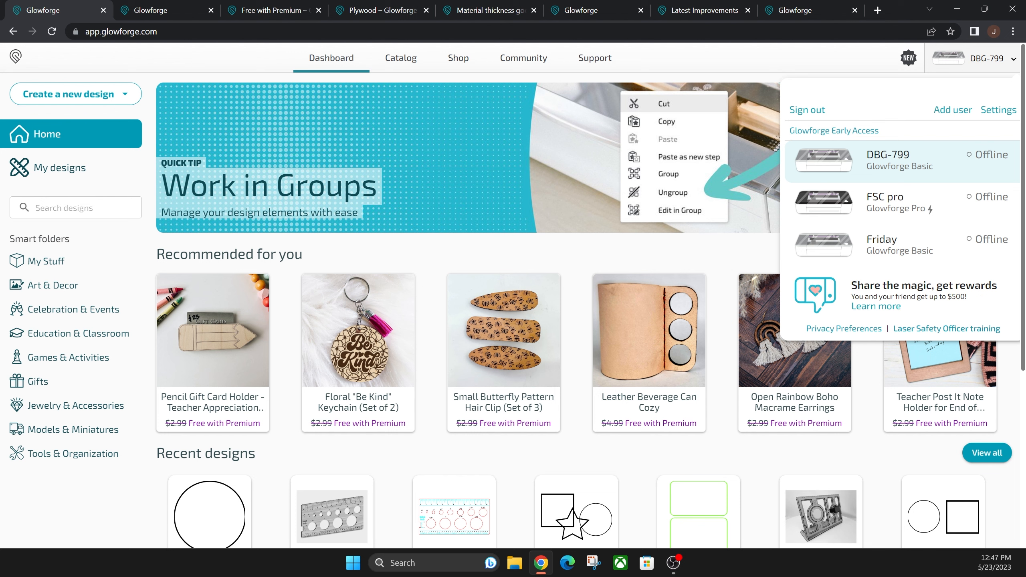
left_click(737, 54)
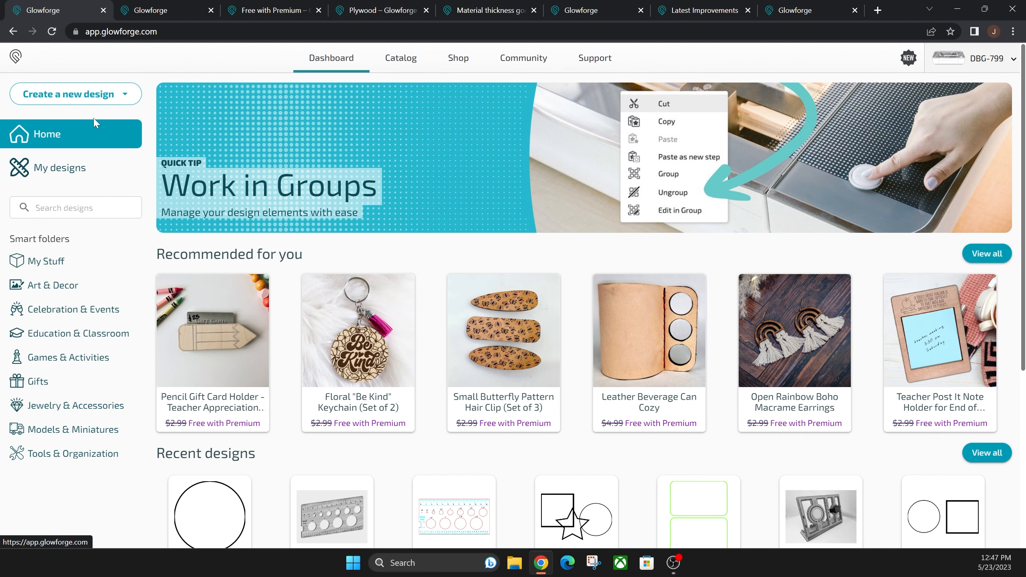
- Switch to the new design containing the circle and zoom the workspace to 150% and back to 100%
left_click(800, 10)
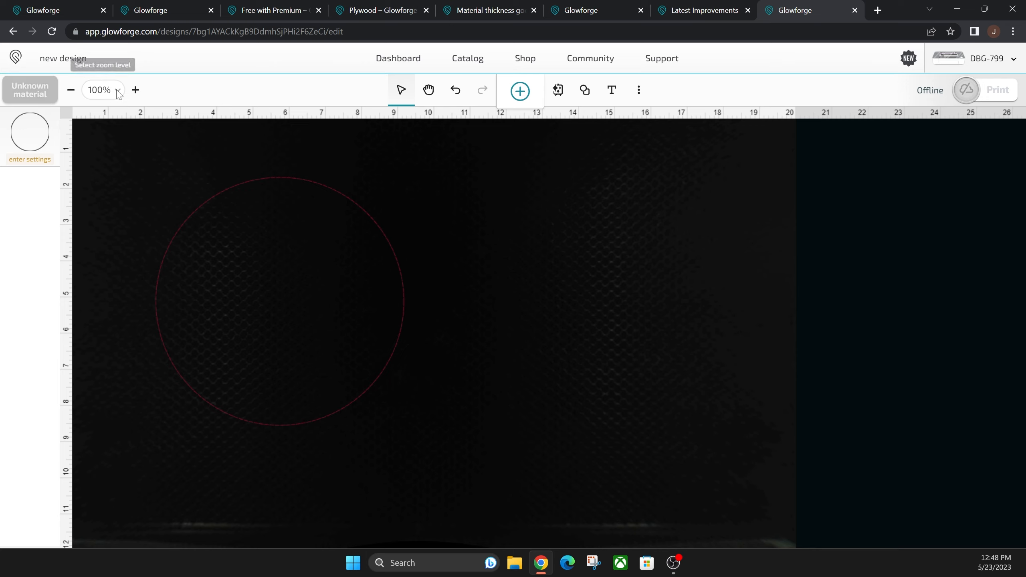
left_click(135, 90)
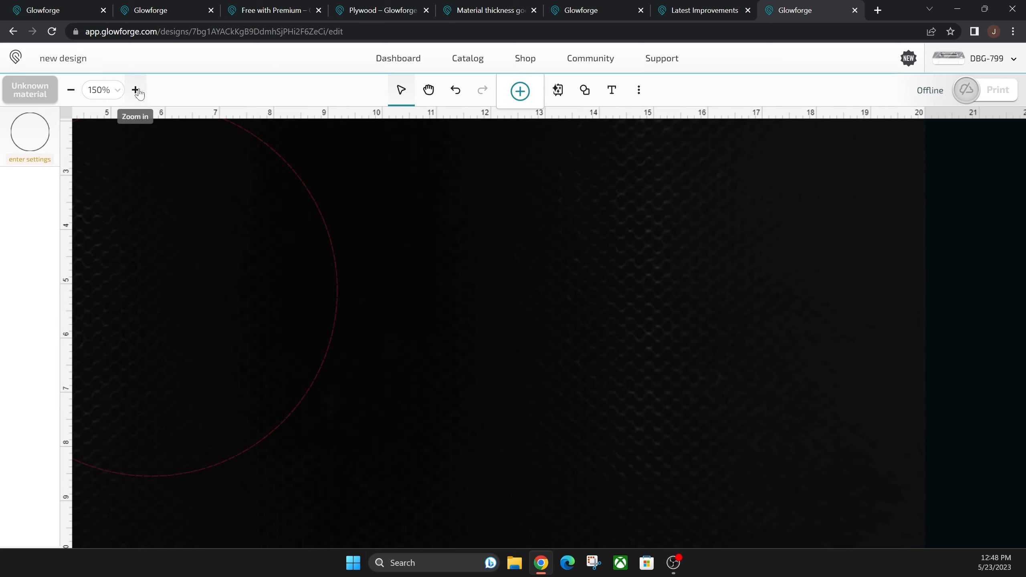
left_click(71, 90)
- Select the circle and move it slightly left and up on the print bed
left_click_drag(305, 190, 281, 201)
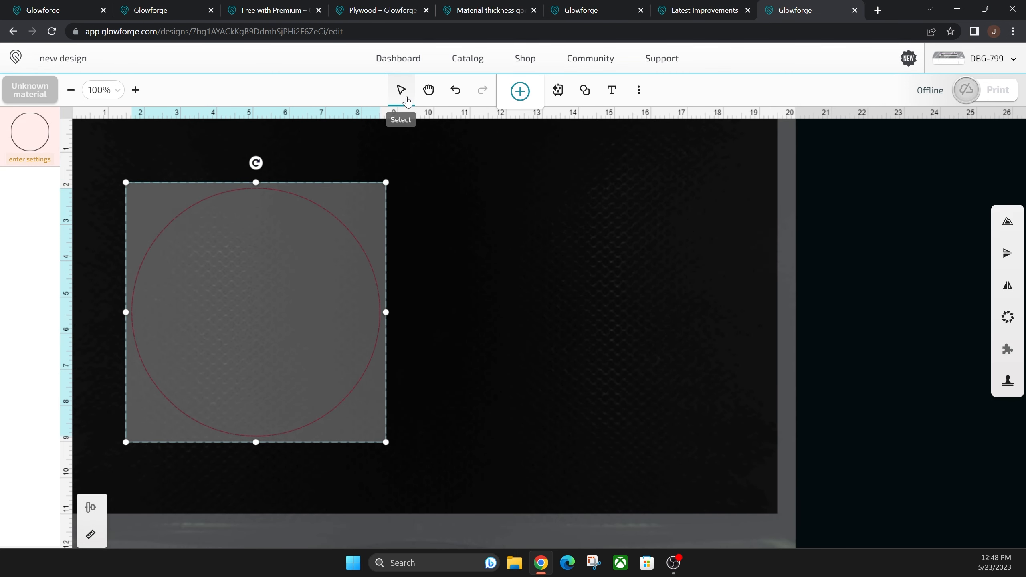
mouse_move(334, 222)
left_mouse_down()
mouse_move(390, 234)
mouse_move(328, 218)
left_mouse_up()
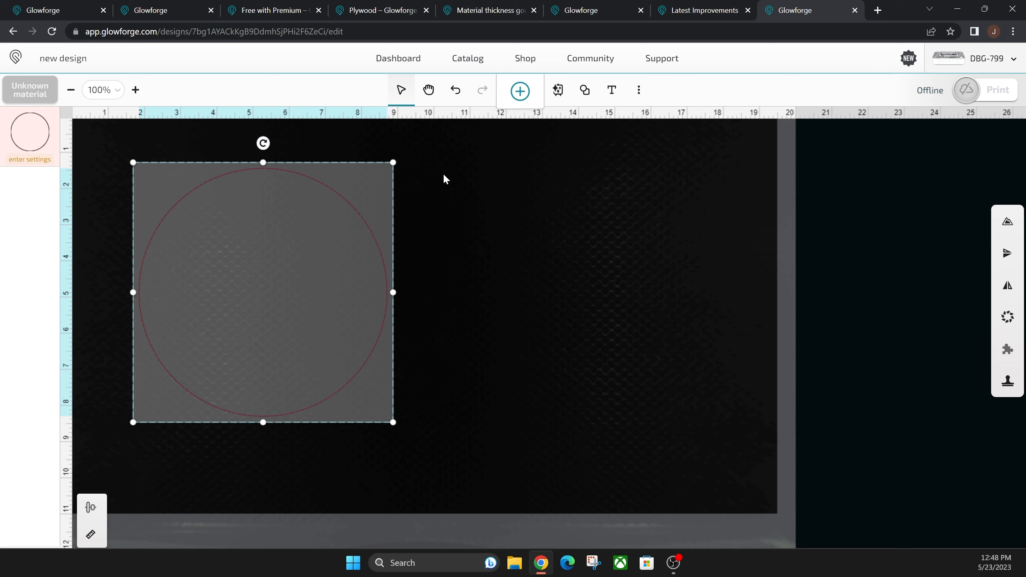
- Pan the workspace sideways with the Pan tool and bring the print bed back into view
left_click(431, 91)
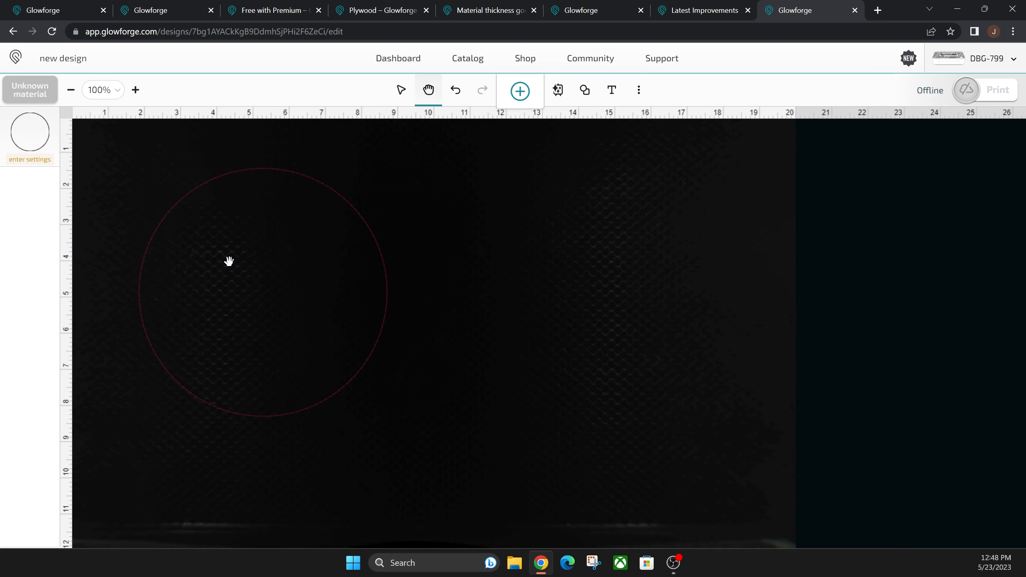
left_click_drag(227, 252, 321, 263)
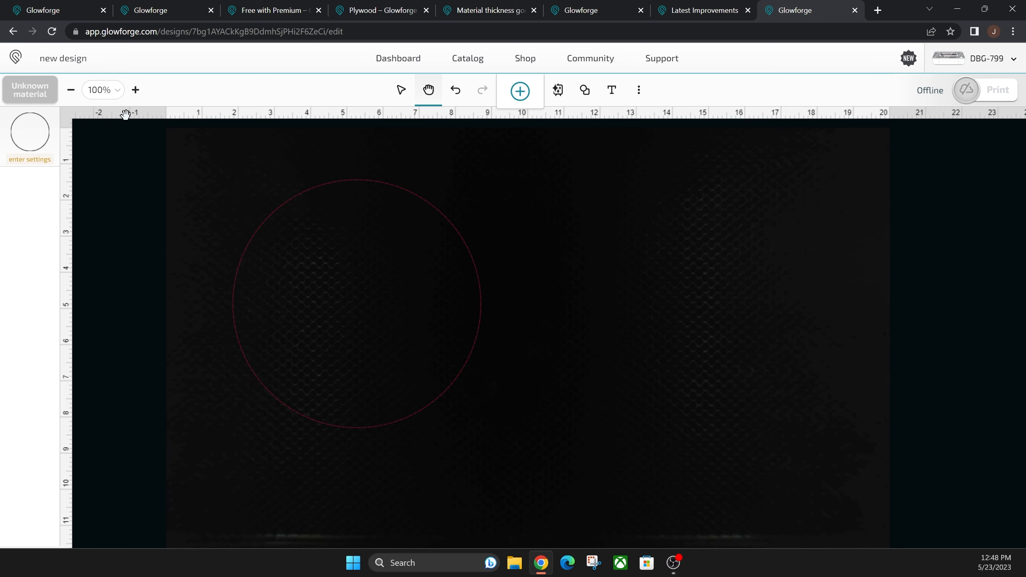
left_click_drag(193, 287, 351, 283)
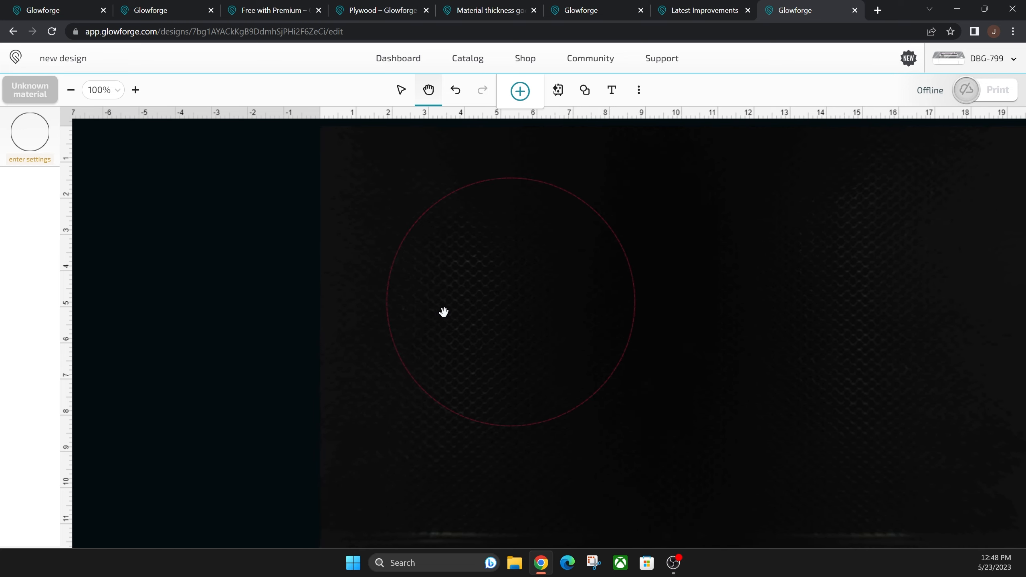
left_click_drag(464, 283, 333, 358)
left_click_drag(297, 282, 215, 266)
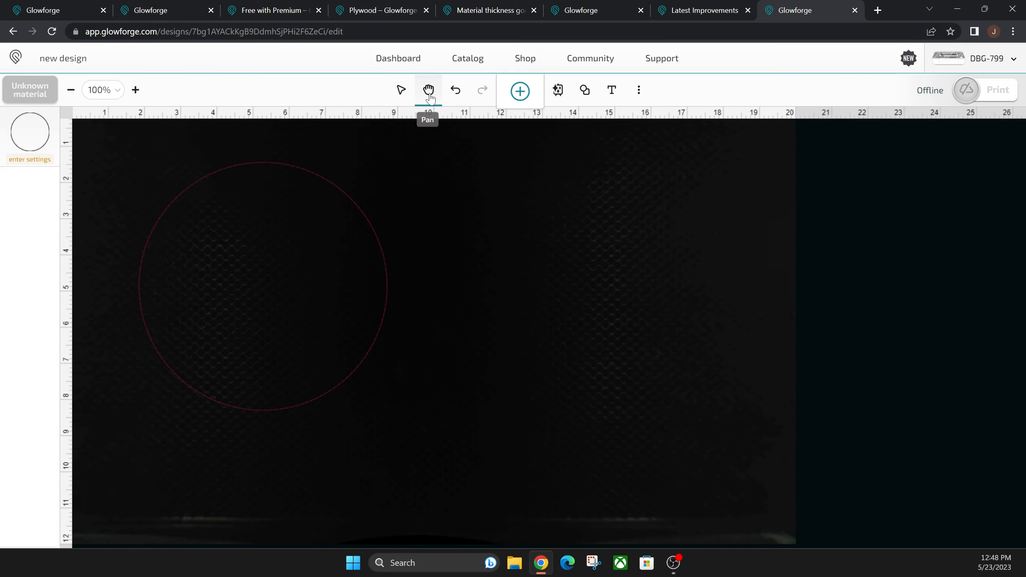
- Move the circle toward the middle of the print bed, undo the move, redo it and undo it again
left_click(401, 102)
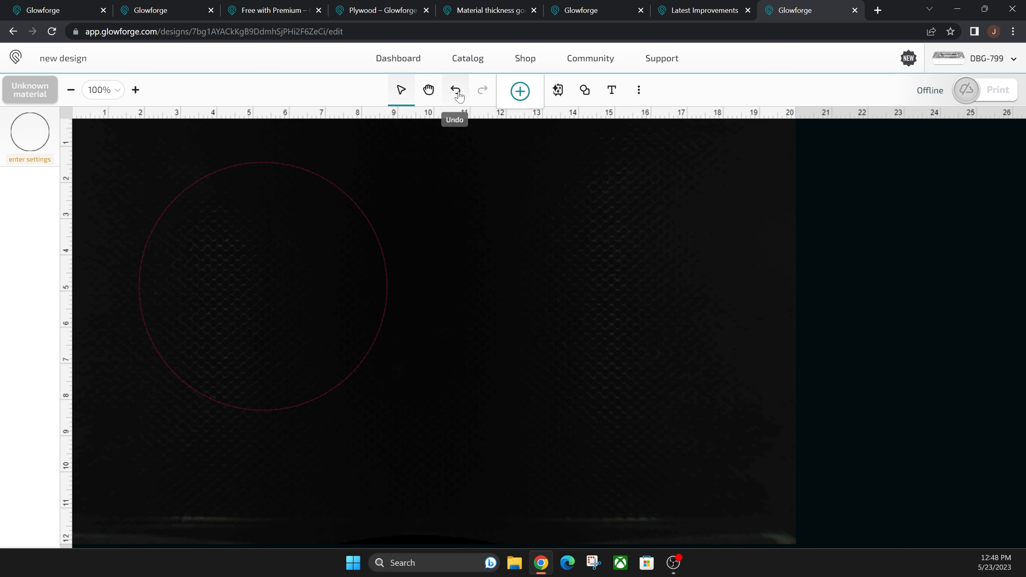
left_click_drag(309, 250, 443, 266)
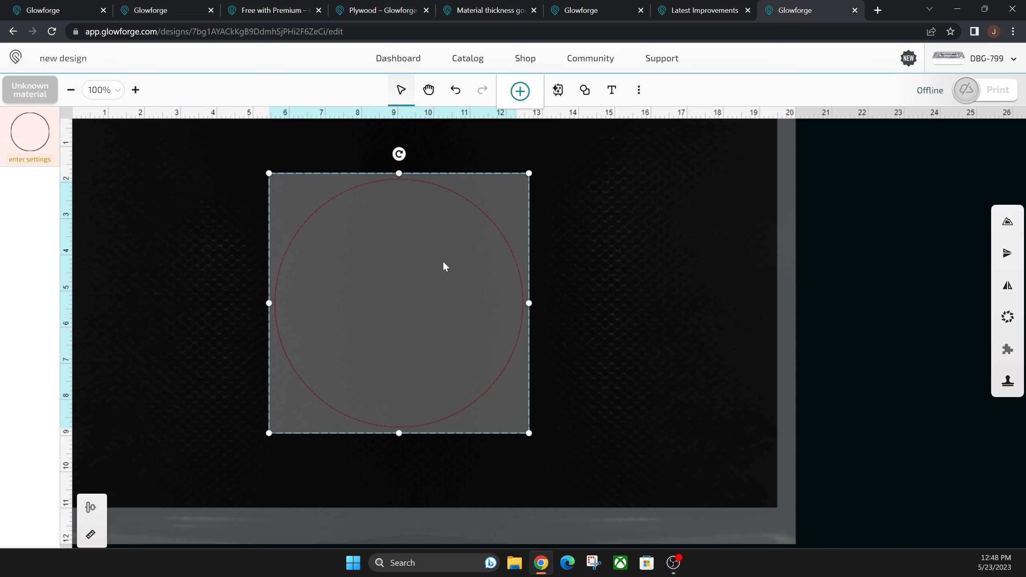
left_click(456, 90)
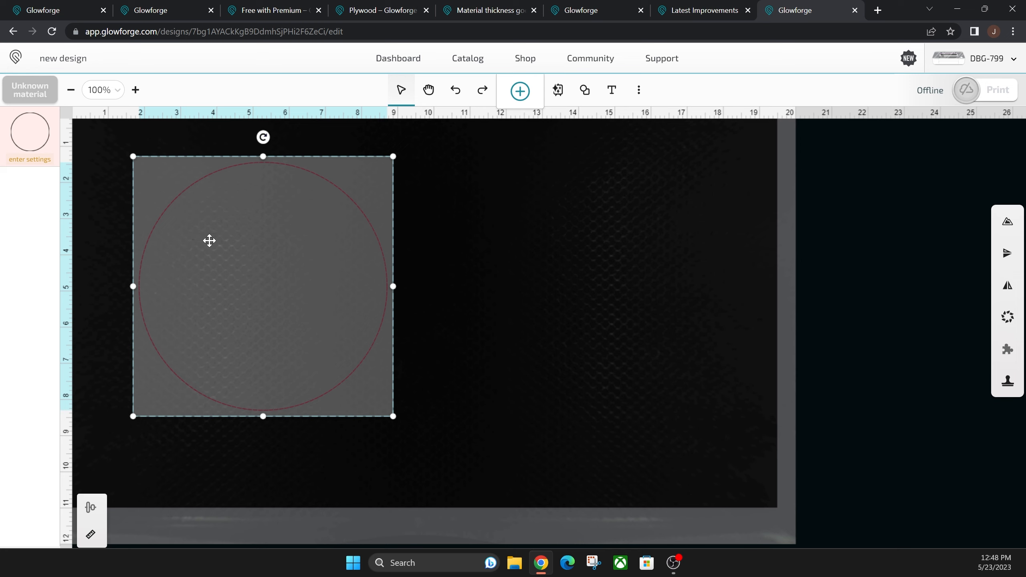
left_click(482, 90)
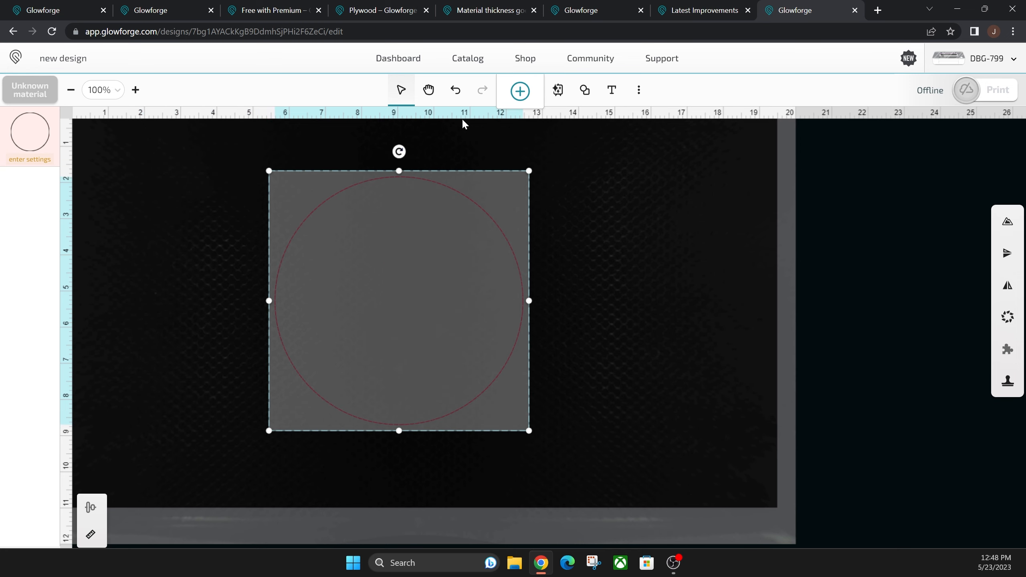
left_click(455, 90)
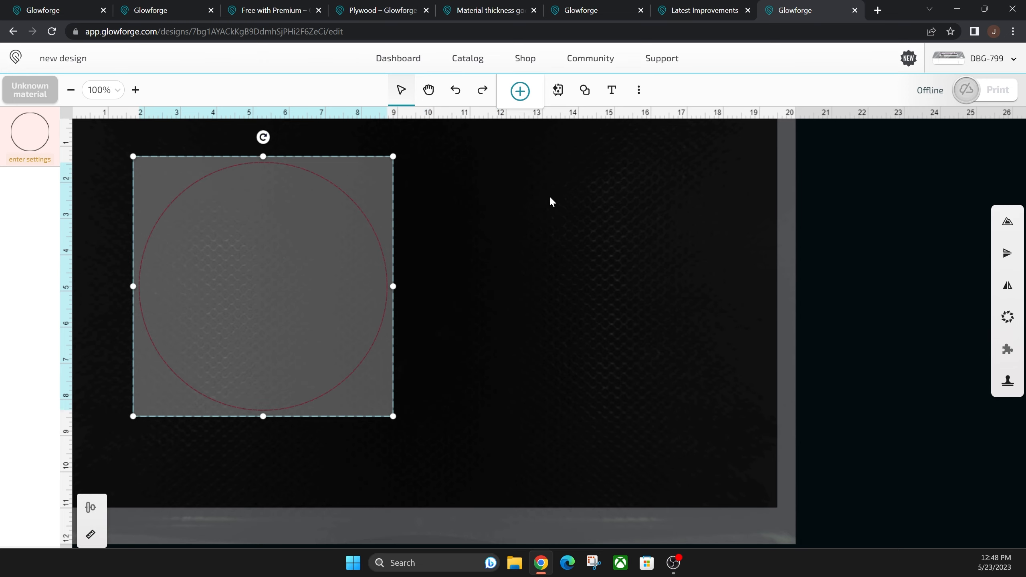
- Add the first Put a Bird on It graphic, move it beside the circle, and reopen the artwork library
left_click(522, 103)
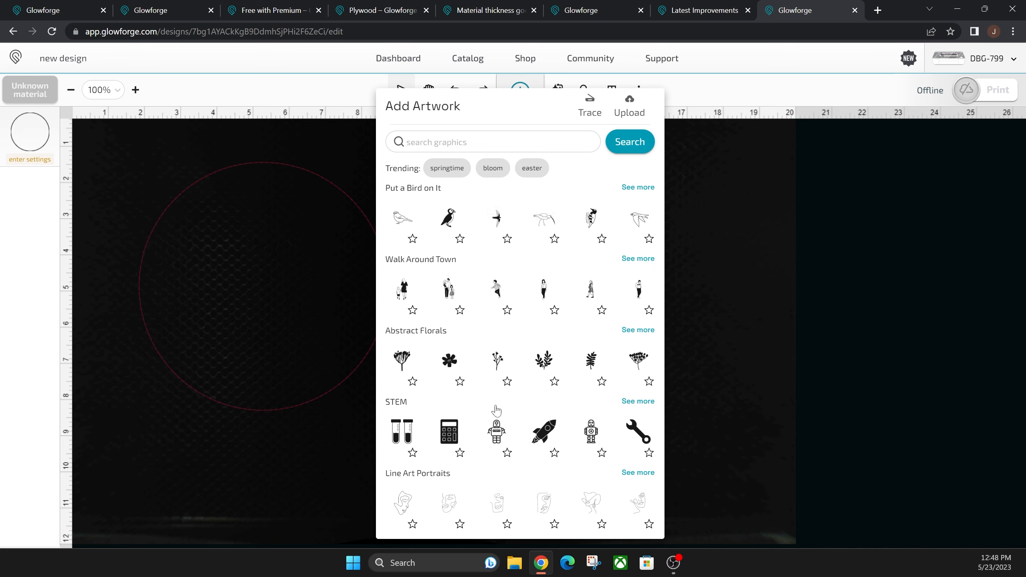
left_click(405, 222)
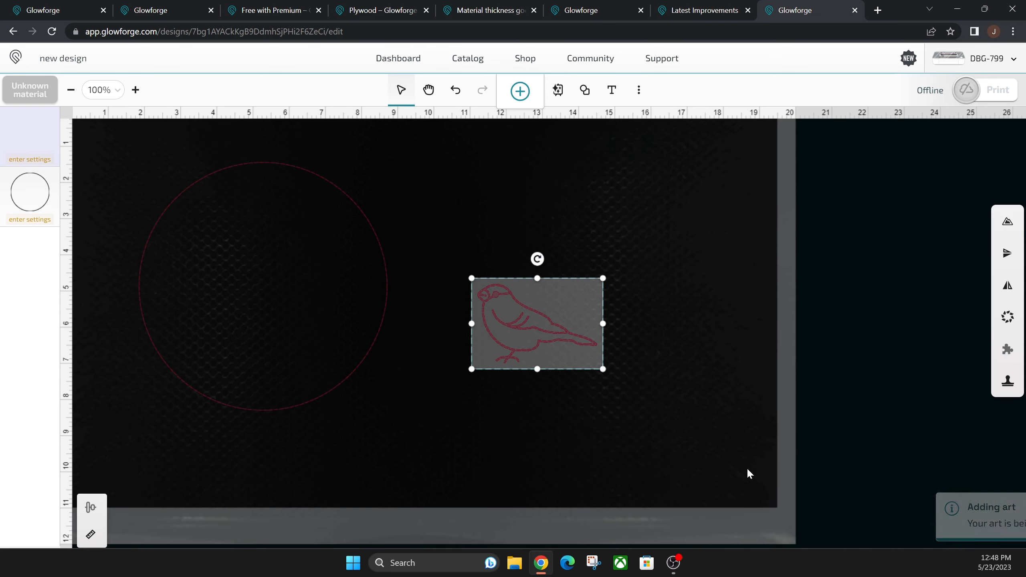
left_click_drag(552, 325, 470, 257)
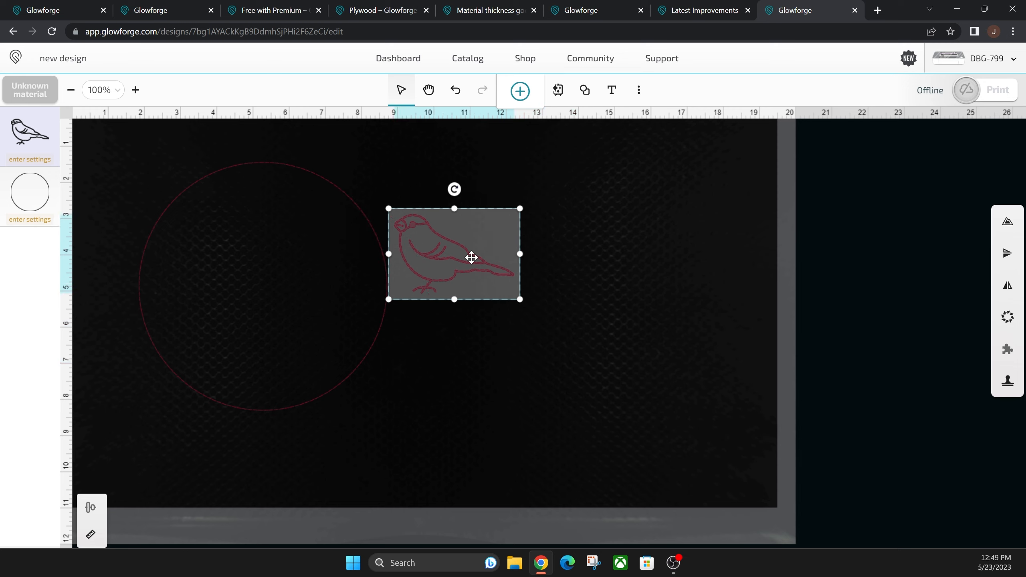
left_click(505, 395)
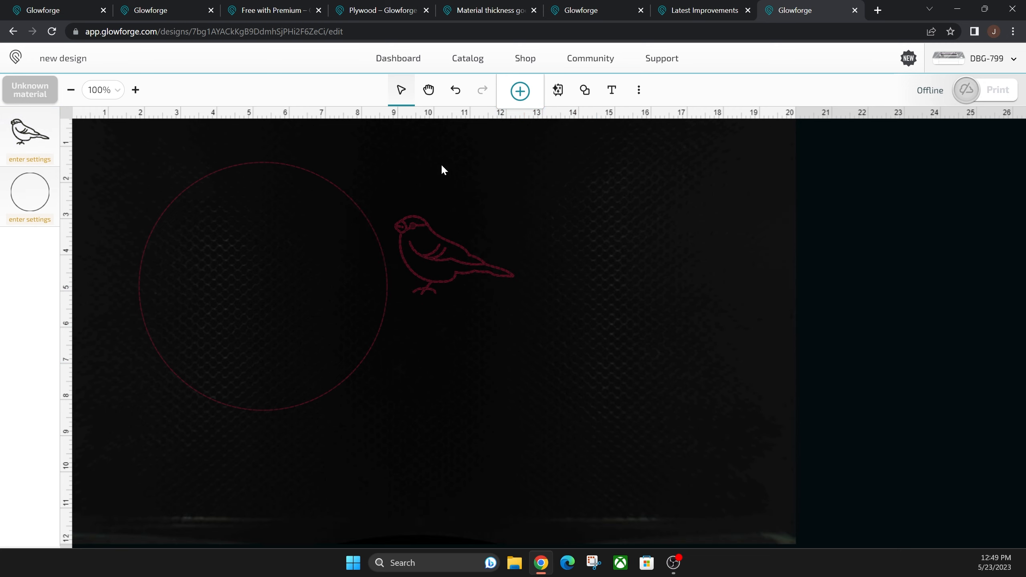
left_click(521, 91)
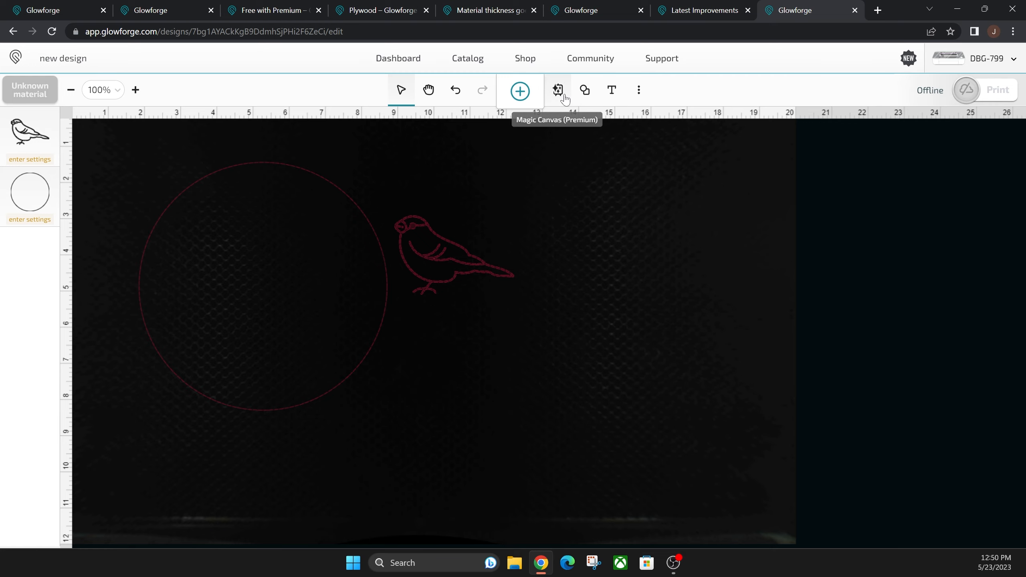
- Generate a "dog" image in the Super Cute style with Magic Canvas and generate another variation of it
left_click(564, 97)
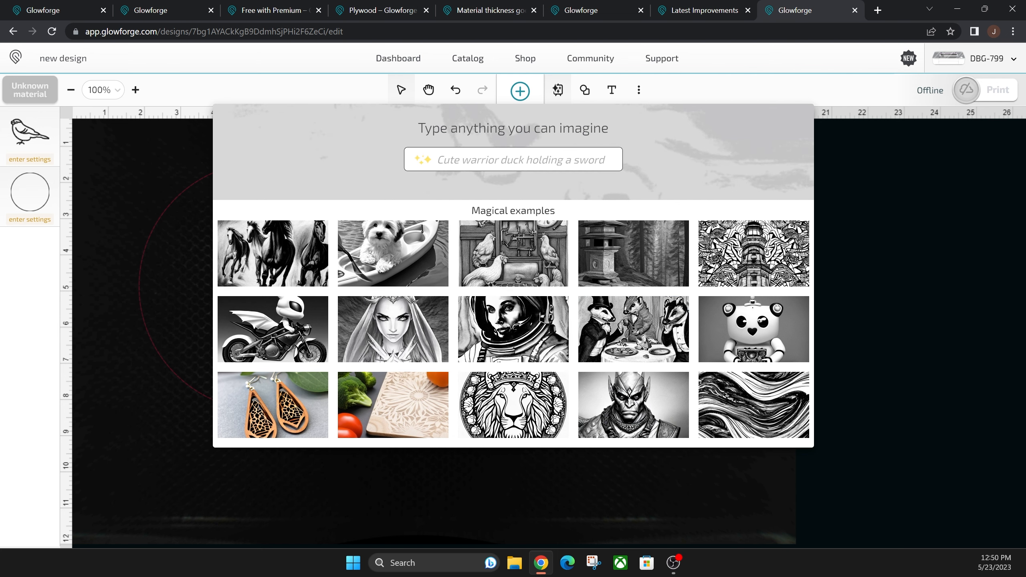
left_click(513, 159)
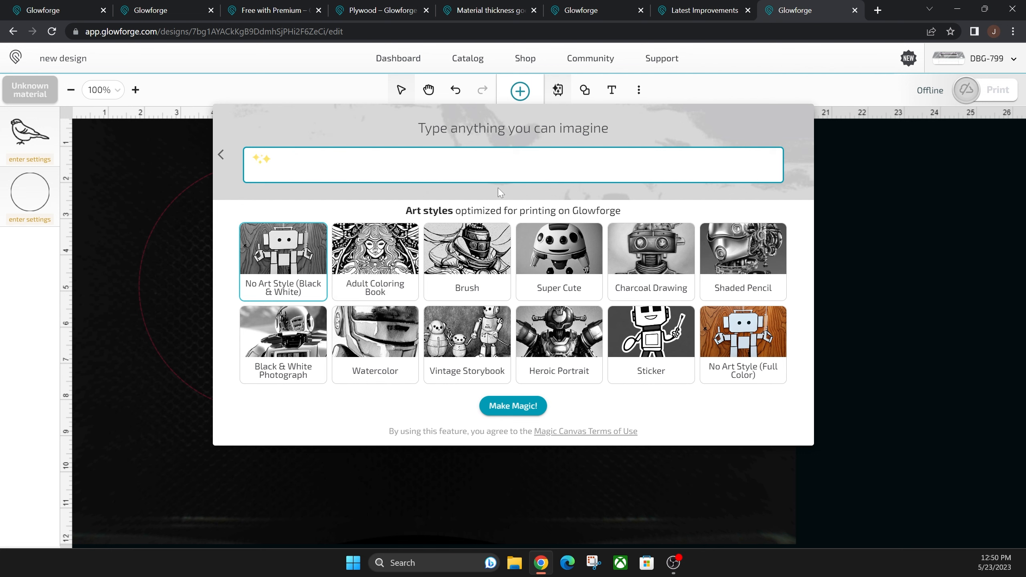
type("dog")
left_click(568, 258)
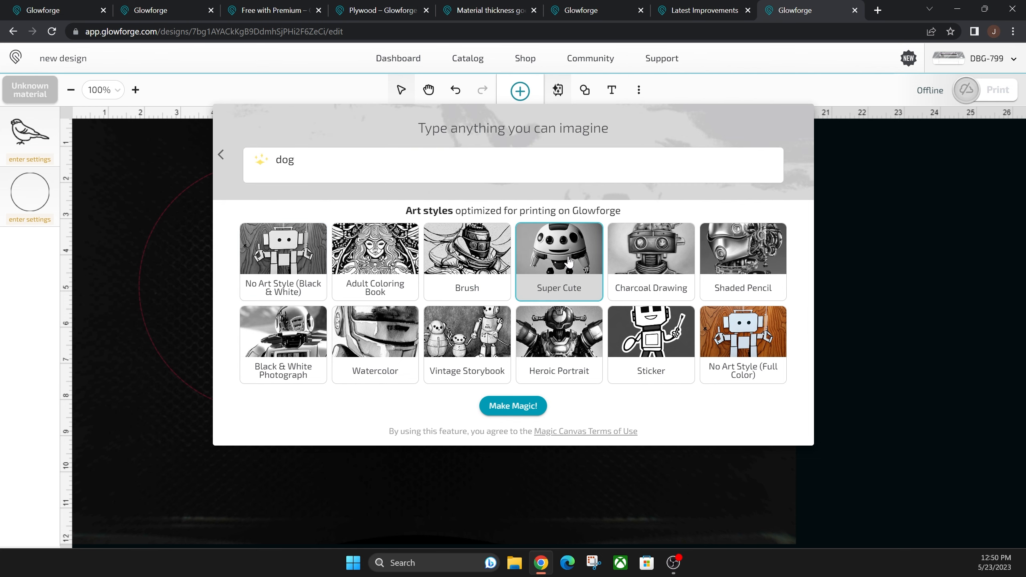
left_click(517, 412)
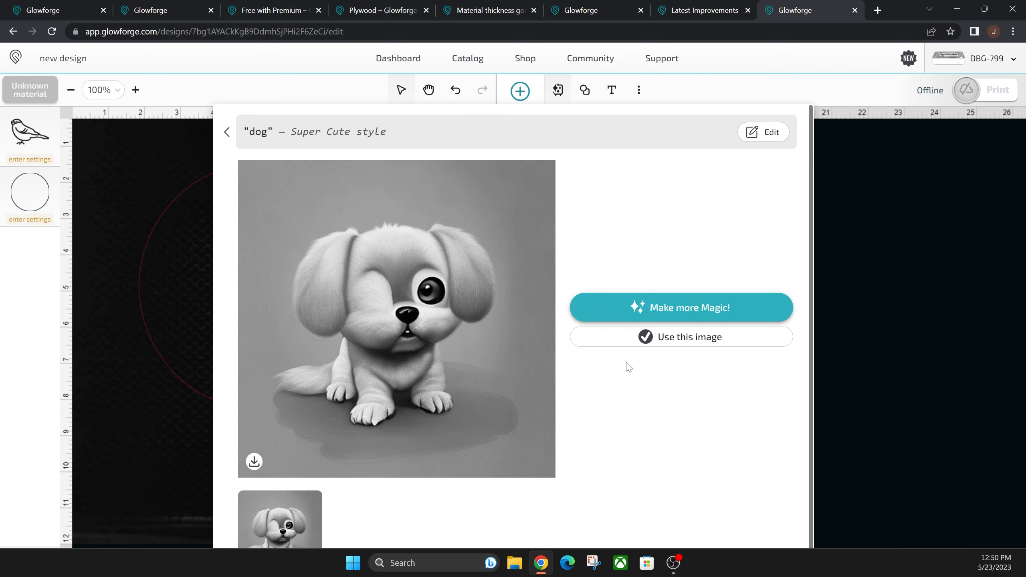
left_click(696, 315)
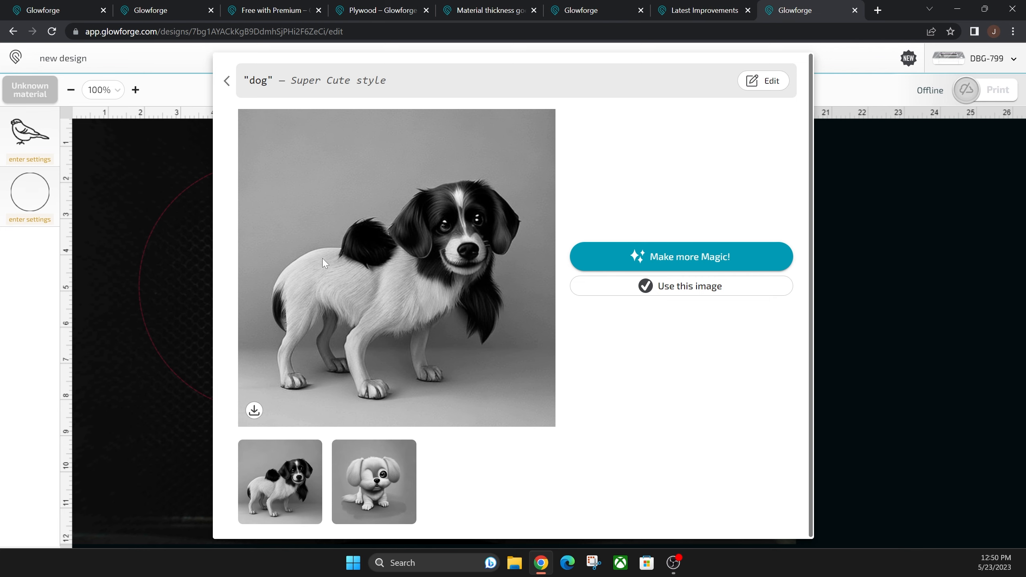
- Try adjusting the black-and-white dog image with brightness 42 and higher contrast, view the sharpness setting, and cancel the changes
left_click(681, 285)
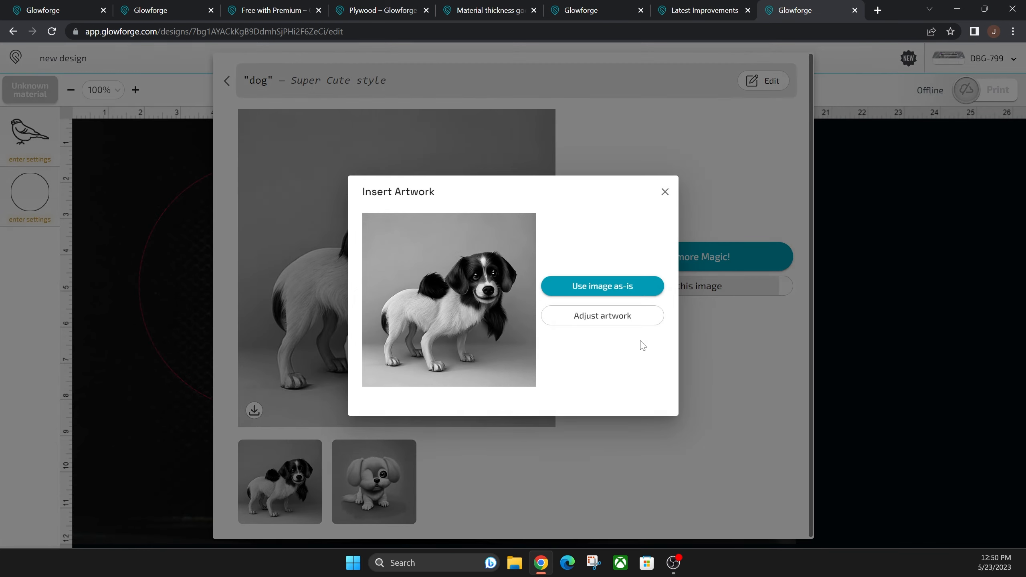
left_click(596, 326)
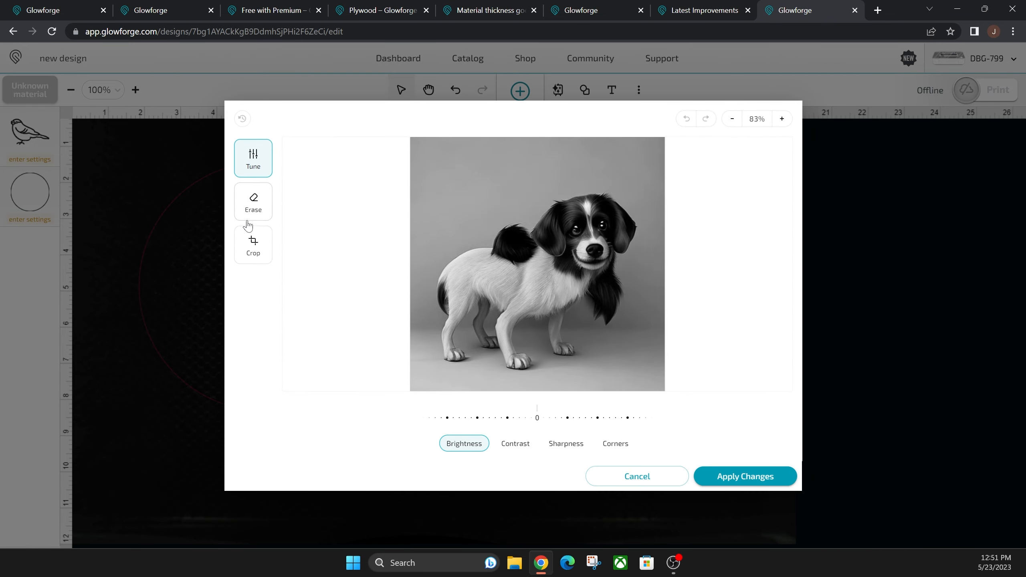
left_click_drag(537, 419, 494, 420)
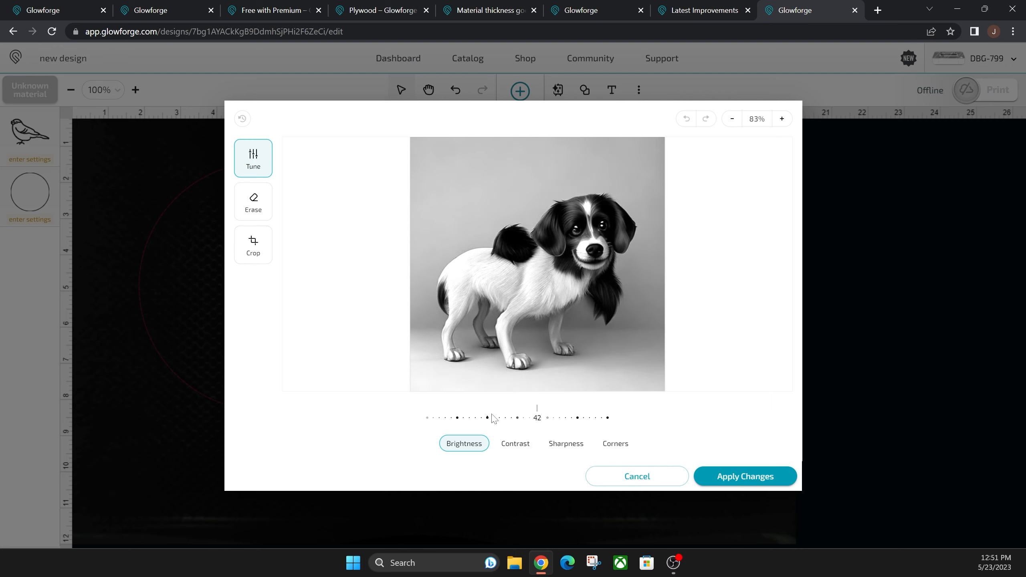
left_click(511, 444)
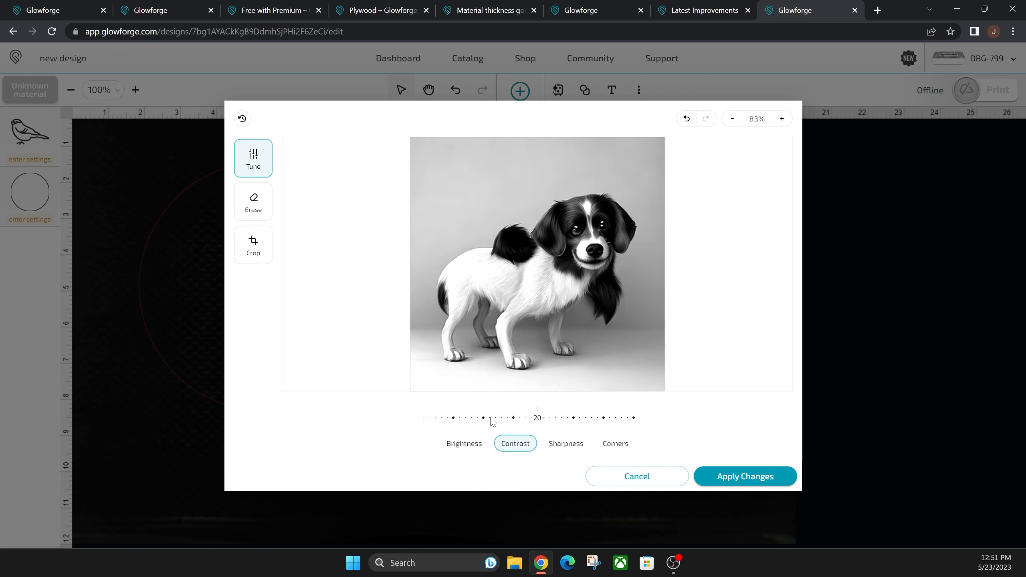
left_click(558, 445)
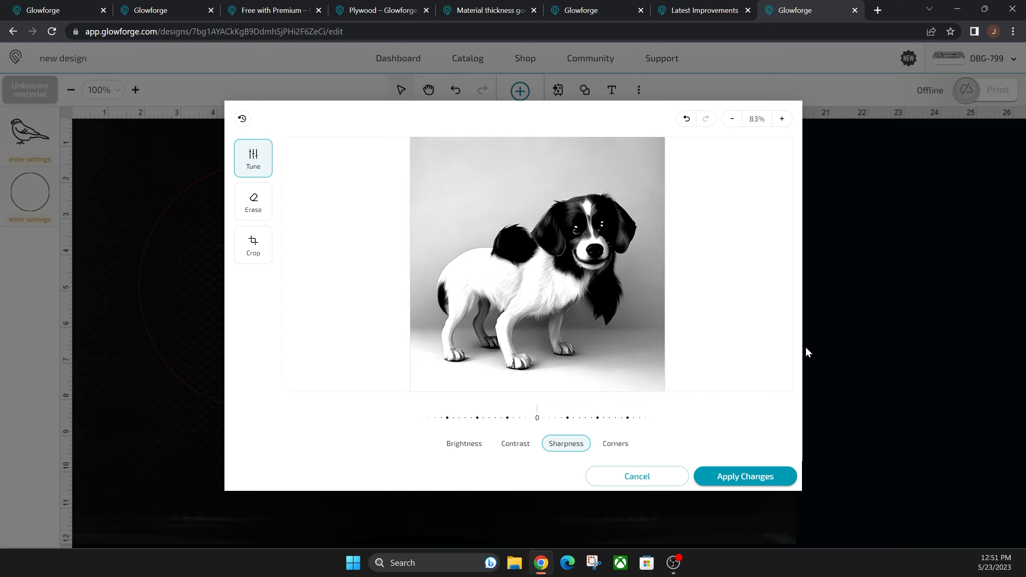
left_click(639, 481)
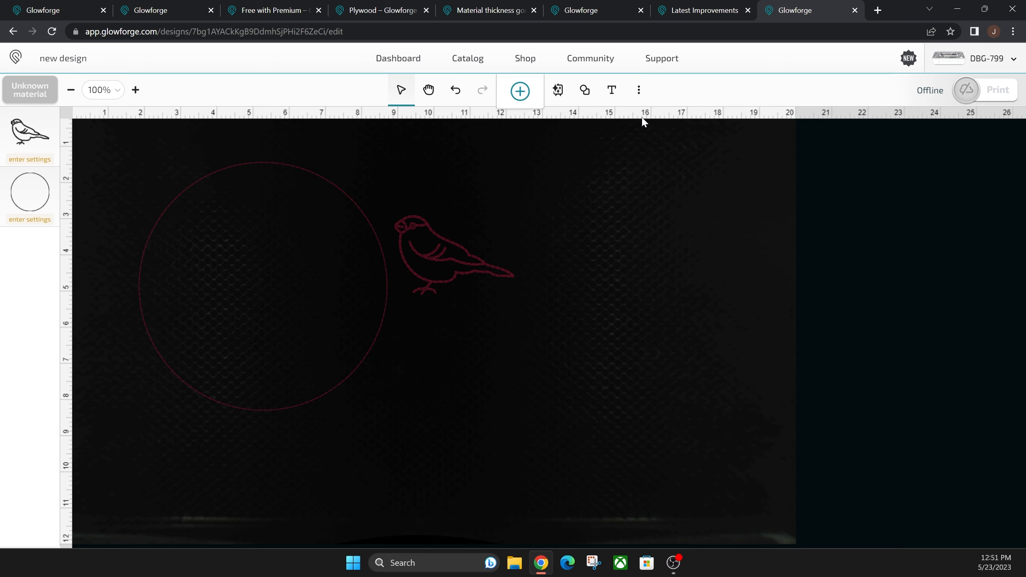
- Insert a star, move it up beyond the bird on the print bed, and select it to show its shape settings
left_click(585, 96)
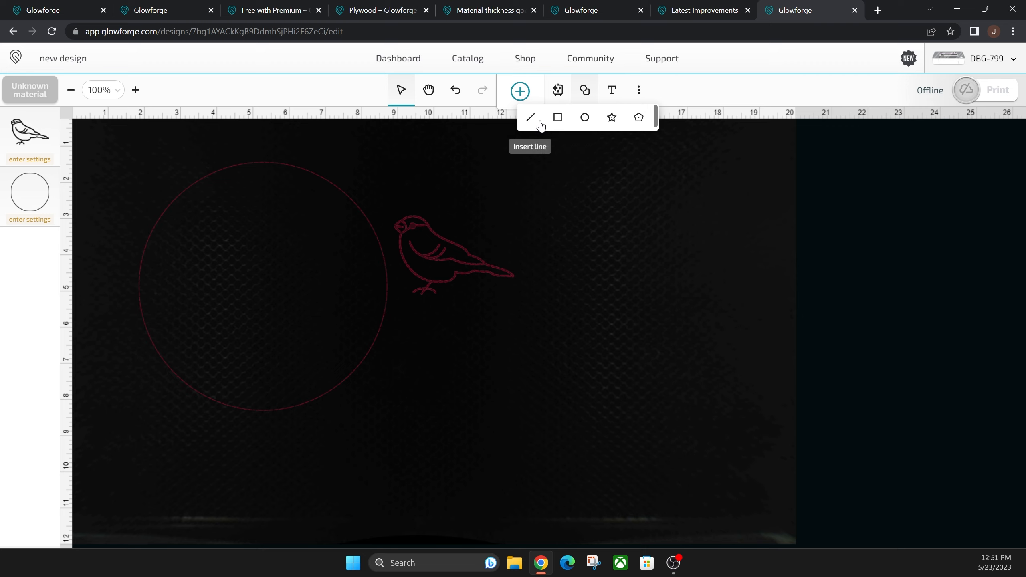
left_click(612, 117)
left_click_drag(563, 324, 631, 234)
left_click(645, 365)
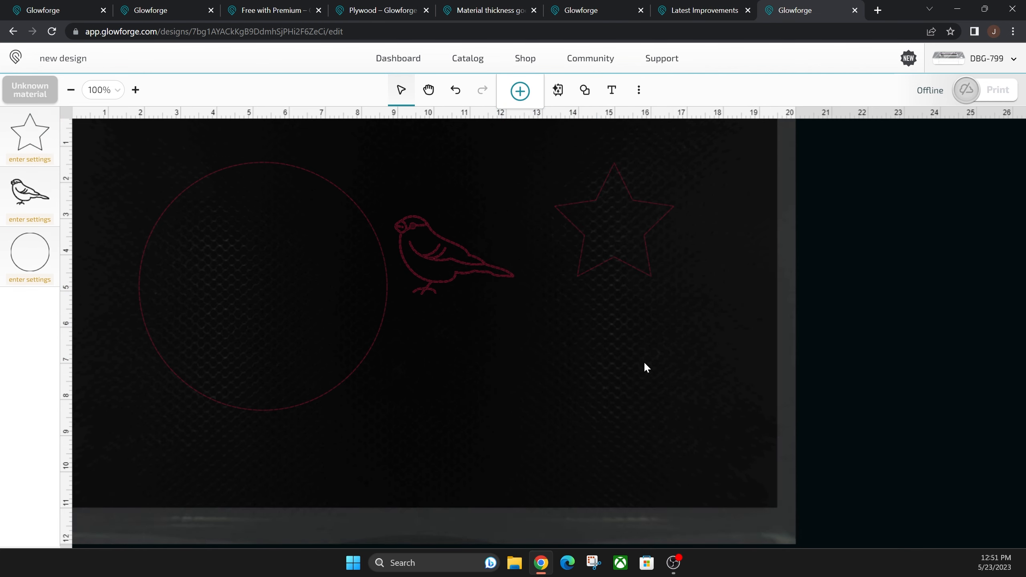
left_click(593, 239)
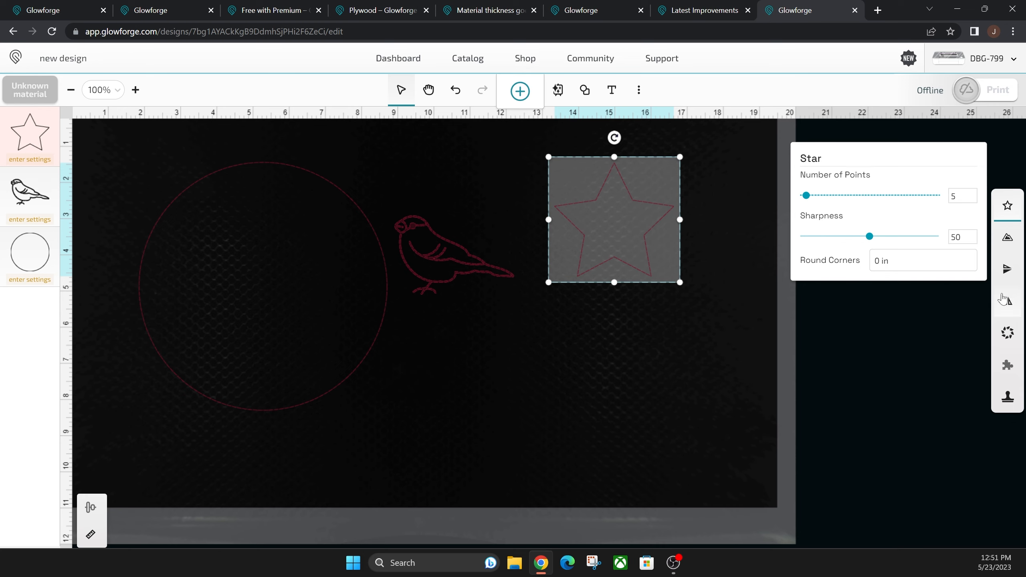
- Add a text object with the League Gothic typeface and browse the bold versions of all fonts
left_click(611, 91)
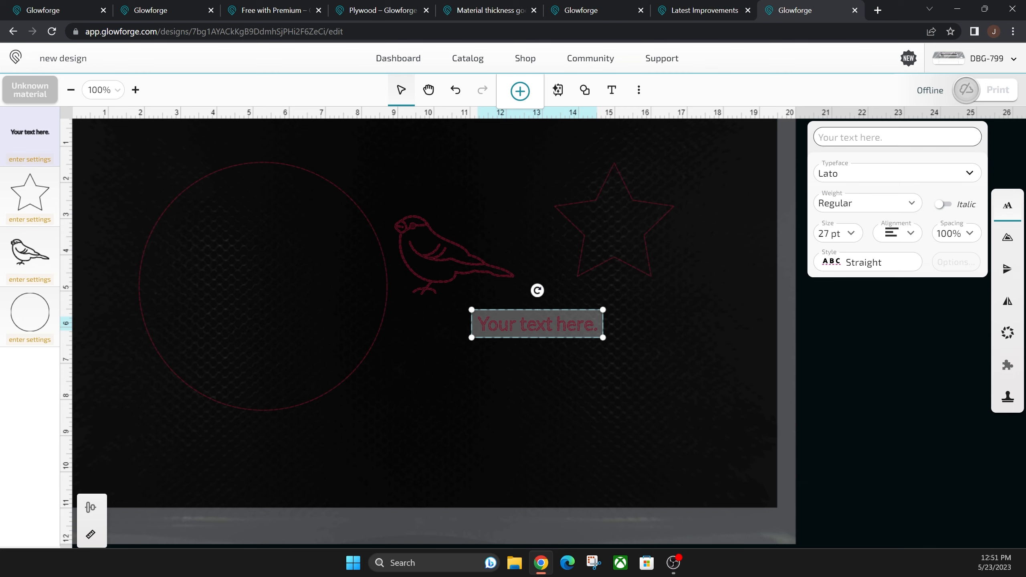
left_click(964, 178)
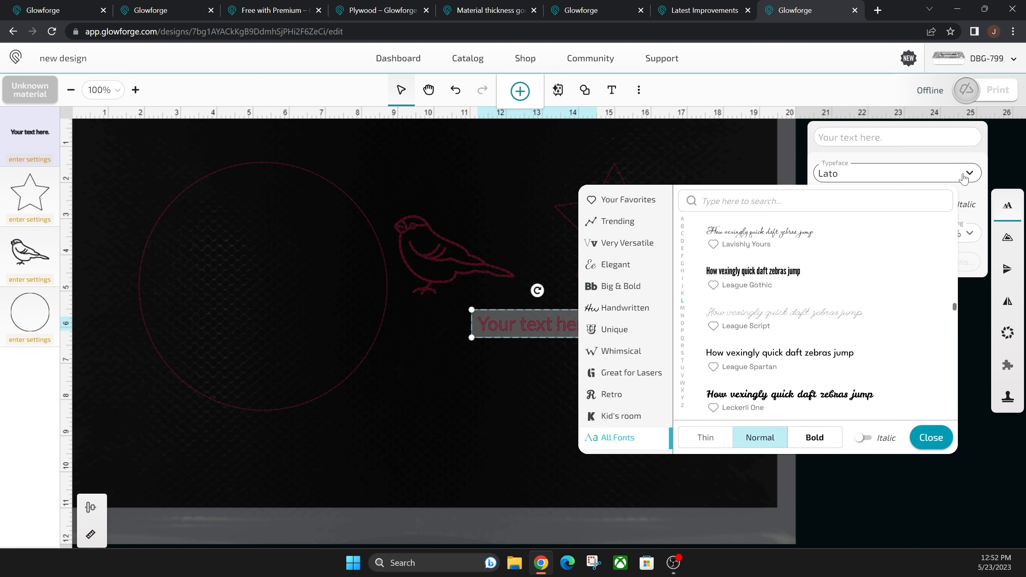
left_click(805, 282)
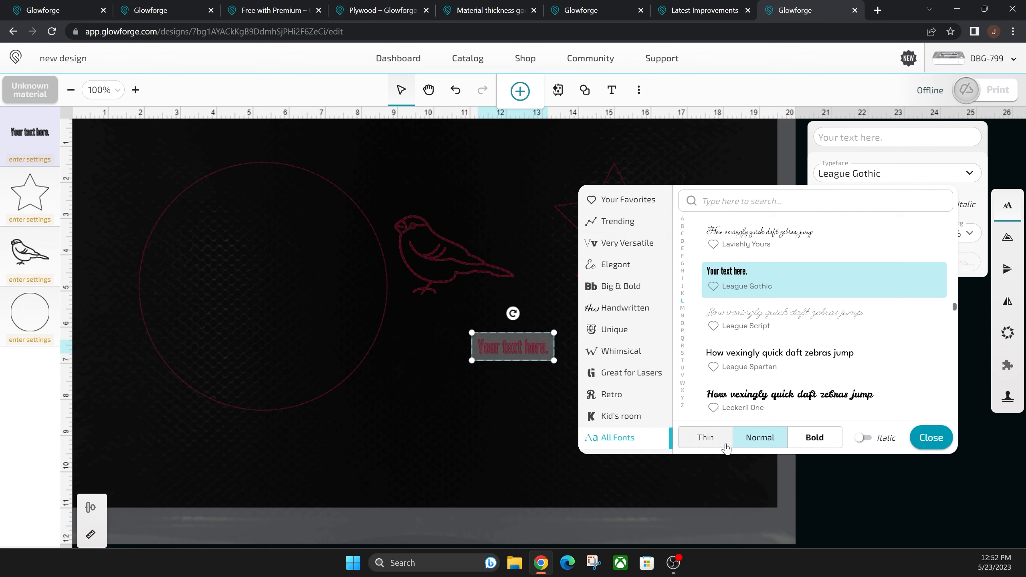
left_click(816, 439)
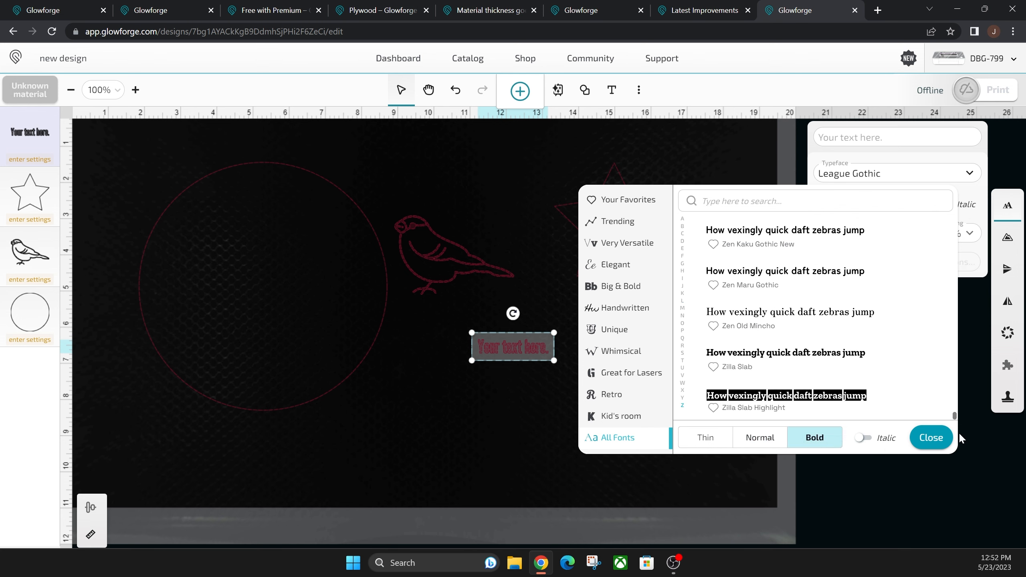
left_click(932, 438)
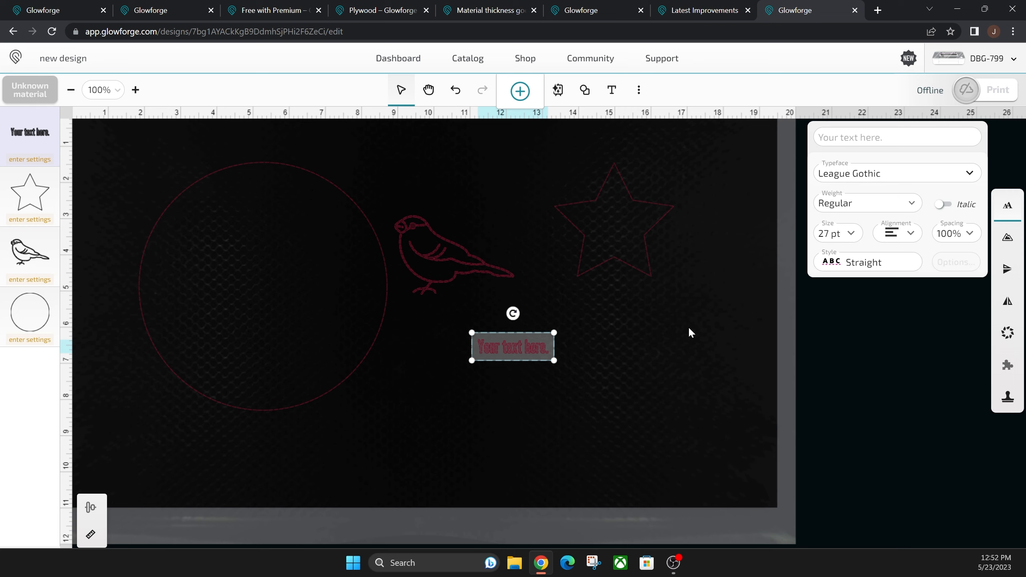
- Examine the additional design options, such as catalog submission, design details, export, past prints and keyboard shortcuts
left_click(639, 90)
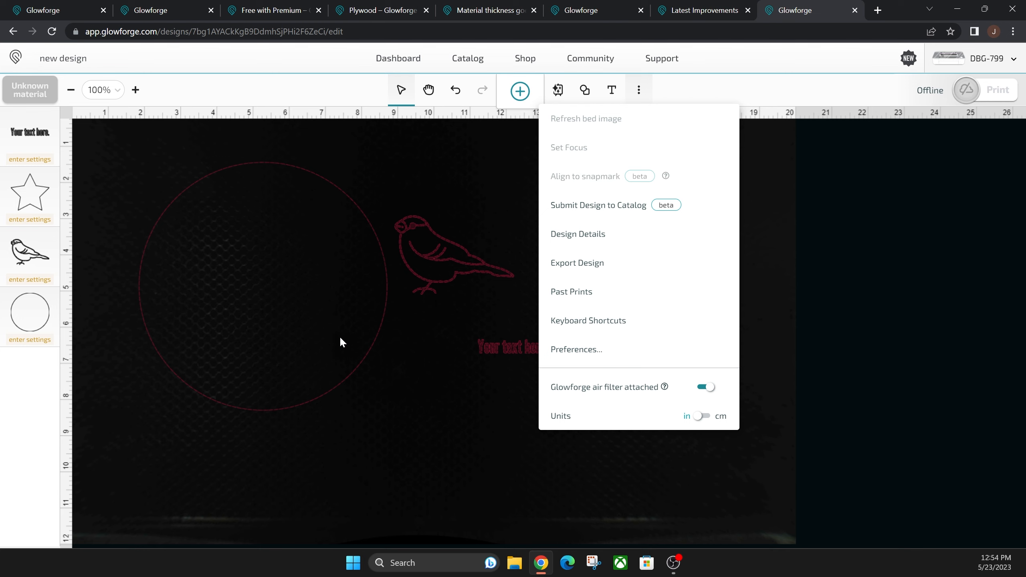
left_click(294, 320)
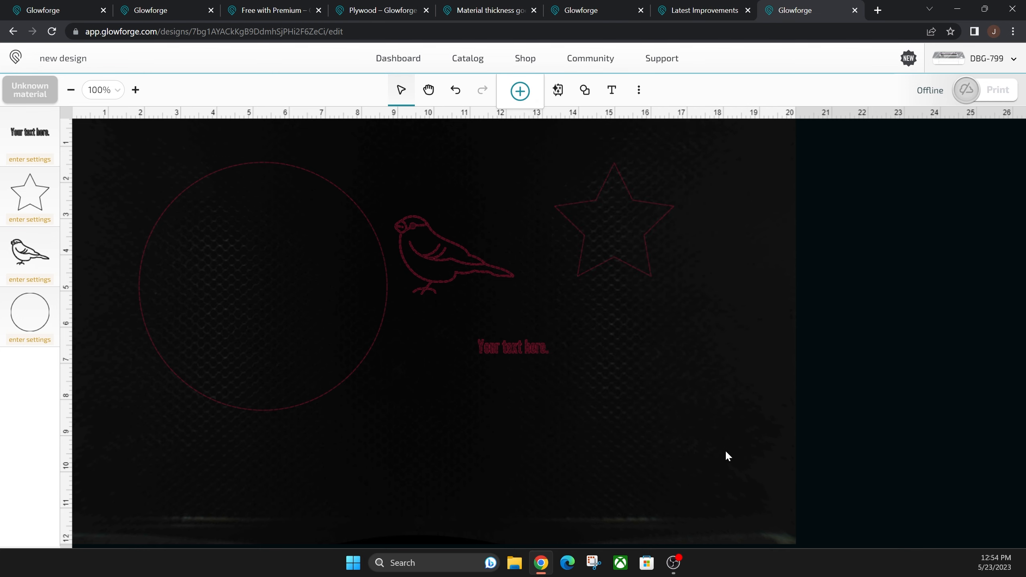
left_click(638, 89)
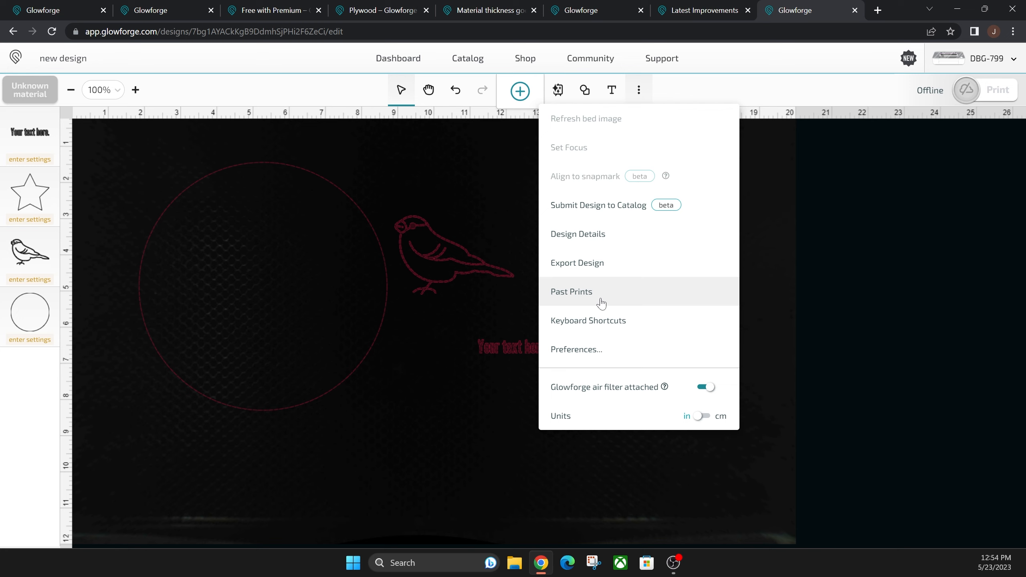
left_click(487, 217)
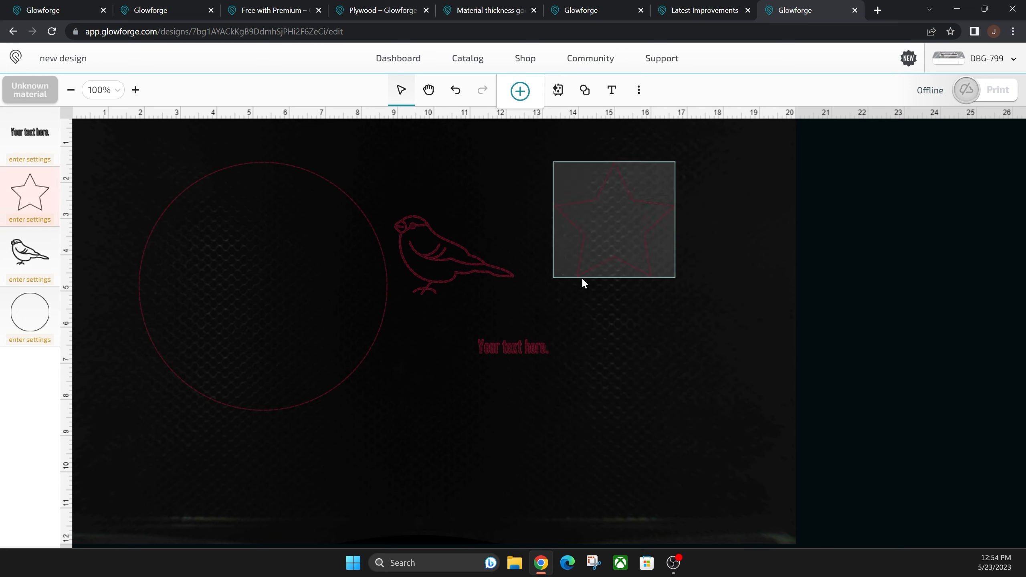
- Delete the bird graphic from the design
left_click(467, 252)
key("Delete")
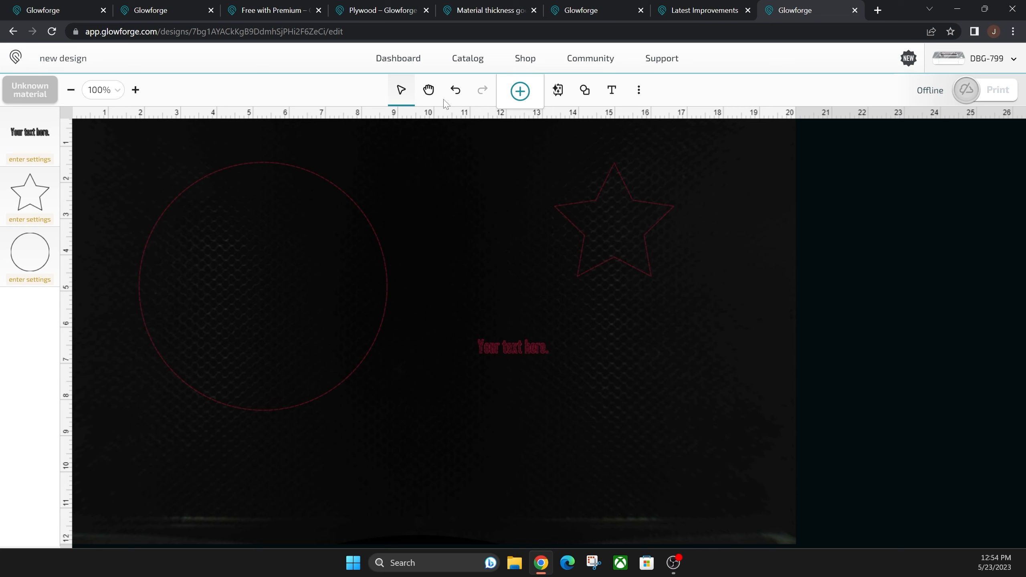
- Switch the line thickness preference to More precise and close the preferences
left_click(639, 89)
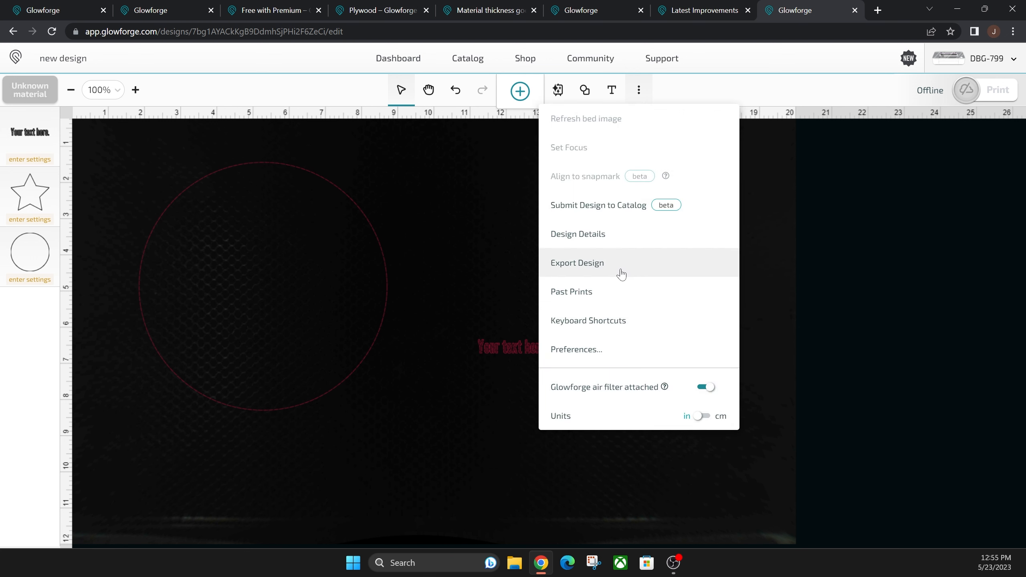
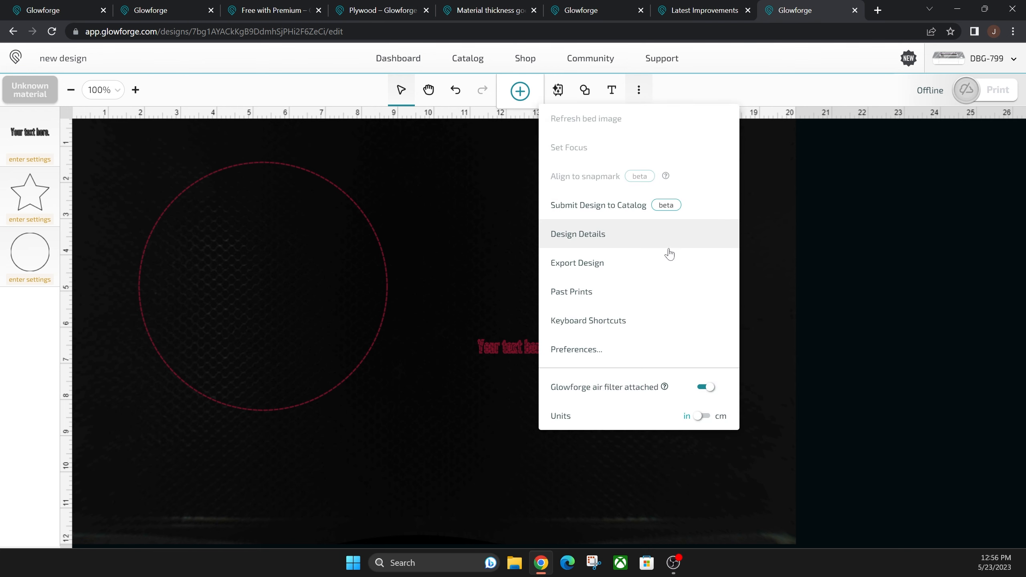
left_click(598, 348)
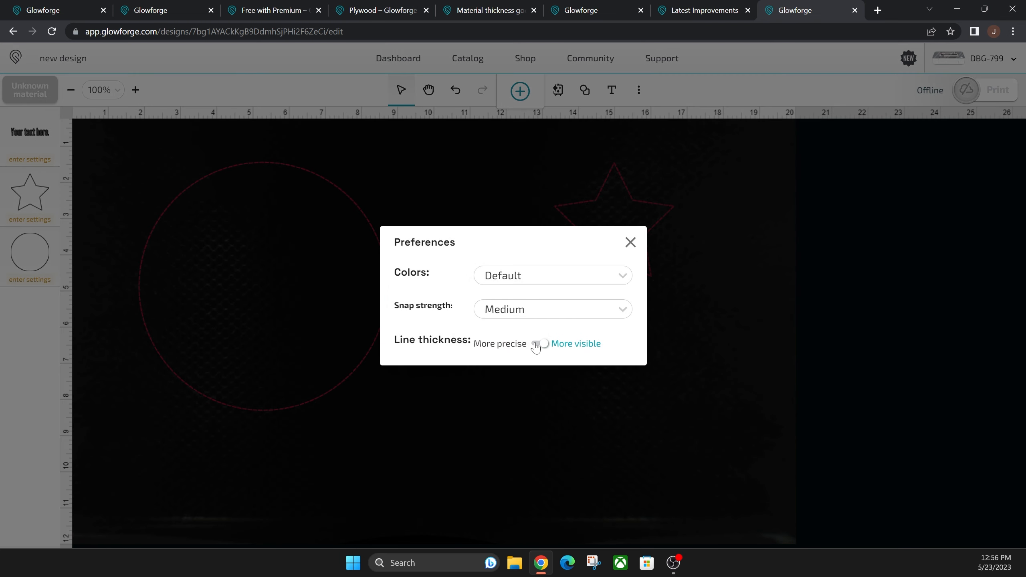
left_click(537, 344)
left_click(631, 243)
- Review the air filter and units options, and select the text object to show its text settings
left_click(640, 90)
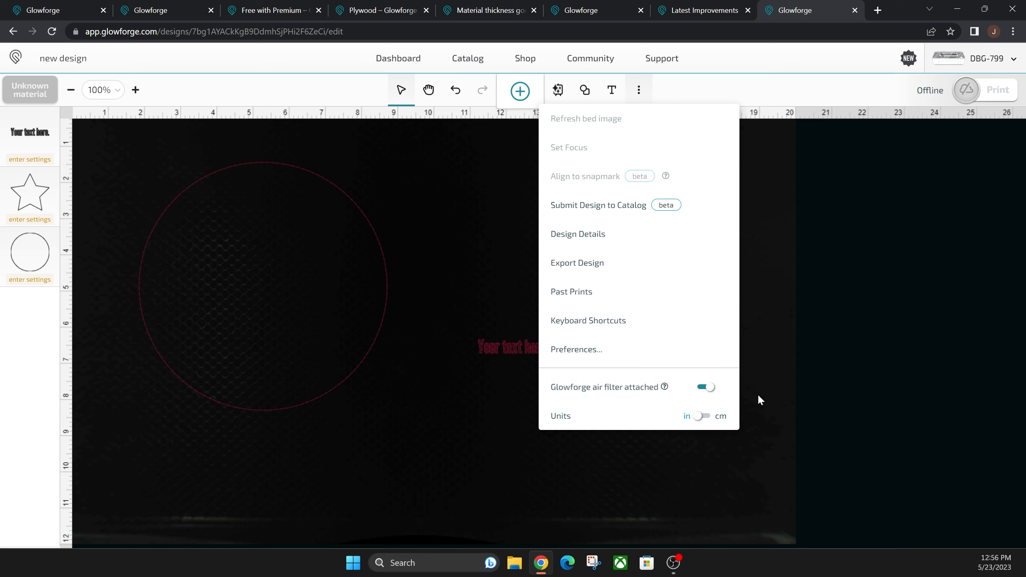
left_click(782, 395)
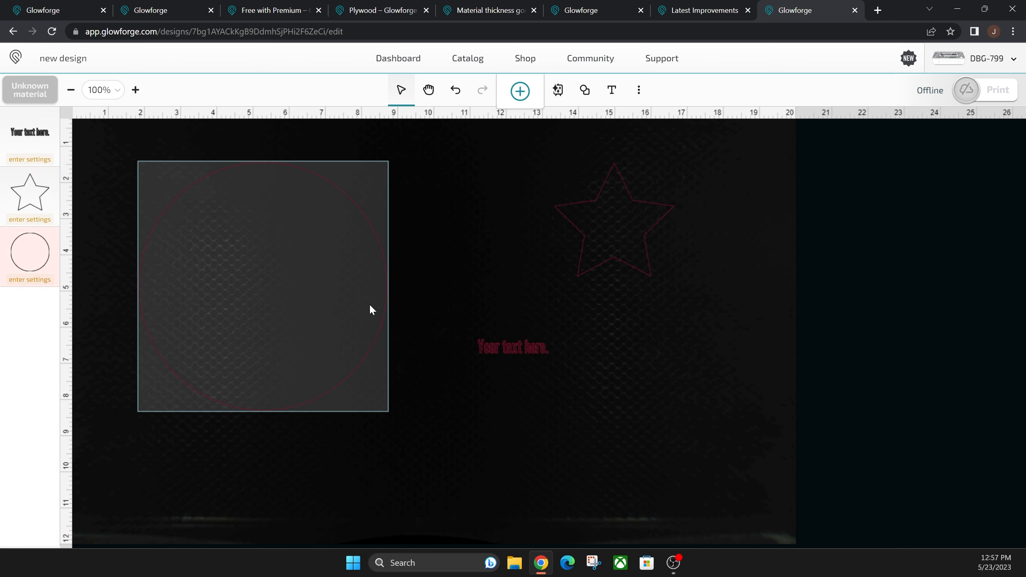
left_click(513, 348)
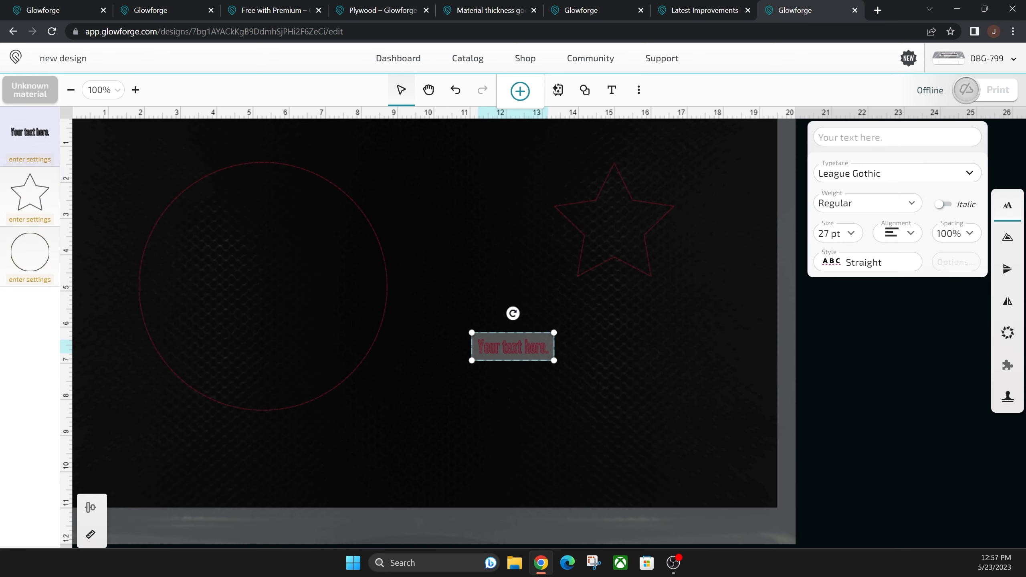
- Move the star about 1.6 inches to the left on the bed
left_click(1008, 208)
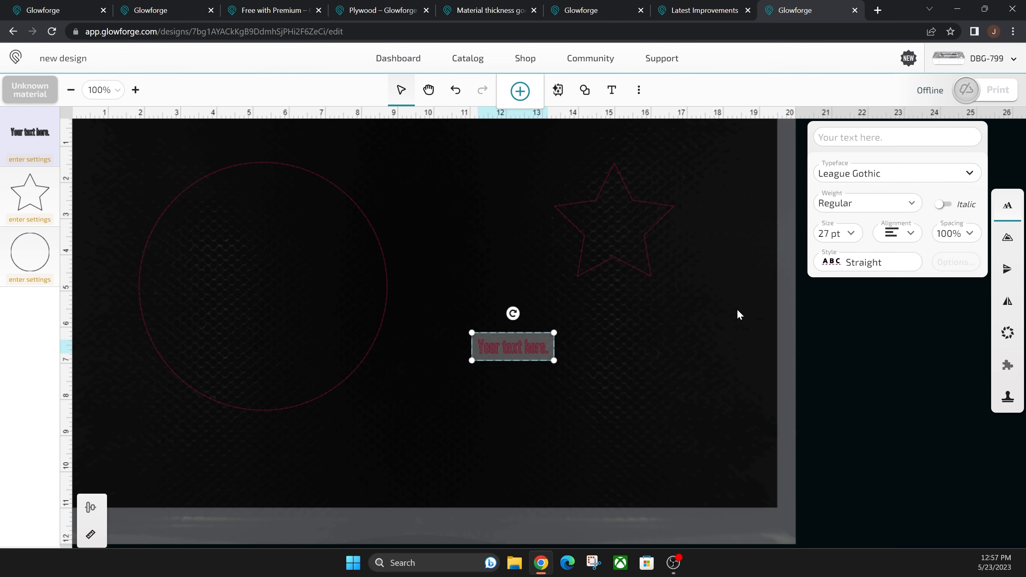
left_click(263, 278)
left_click(634, 262)
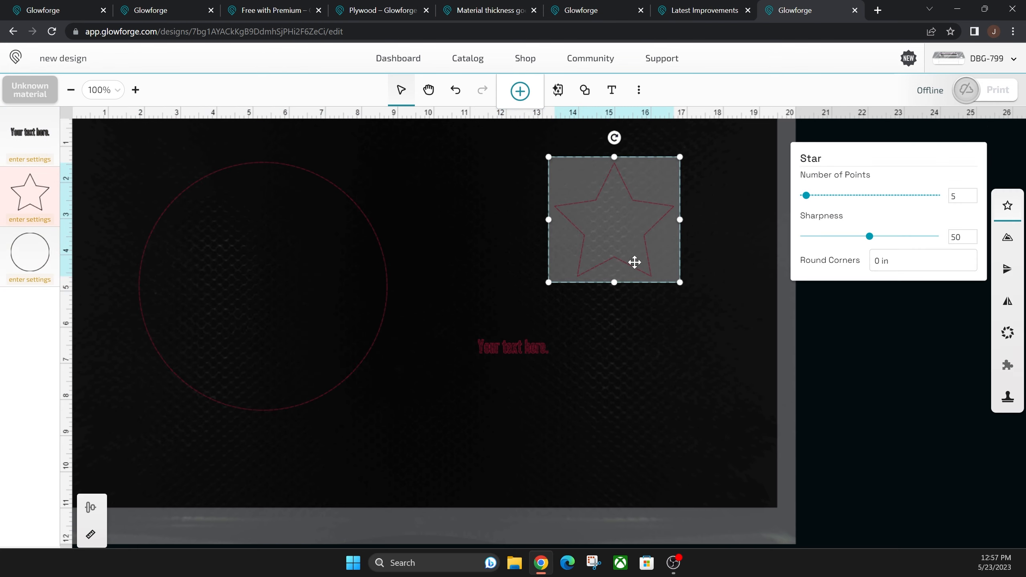
left_click_drag(659, 237, 584, 232)
- Review the outline options for the text object and flip the text both vertically and horizontally
left_click(528, 348)
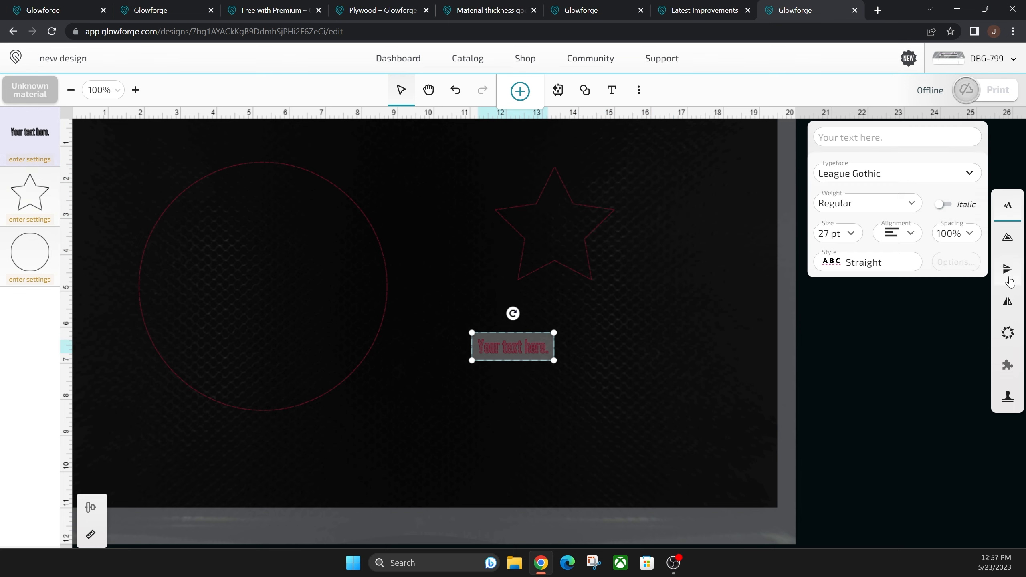
left_click(1010, 243)
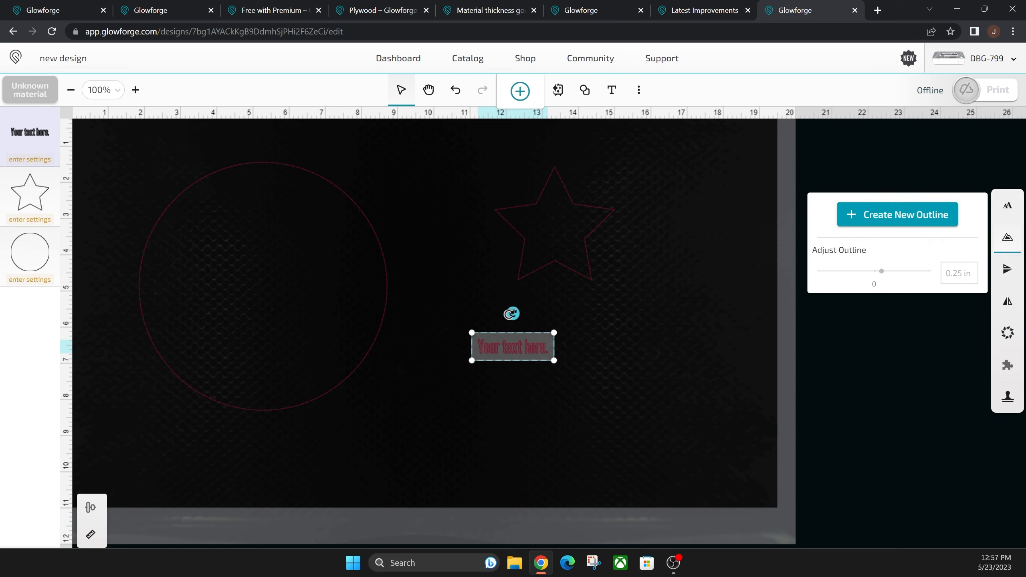
left_click(1009, 277)
left_click(1008, 303)
- Create a patterned line on the large circle using the Stitching holes mode
left_click(367, 263)
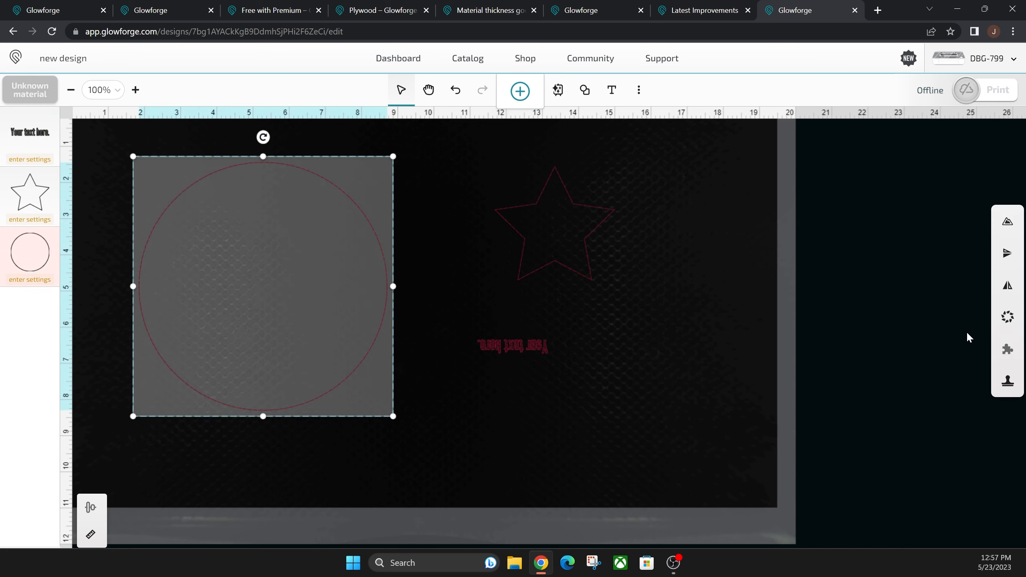
left_click(1008, 317)
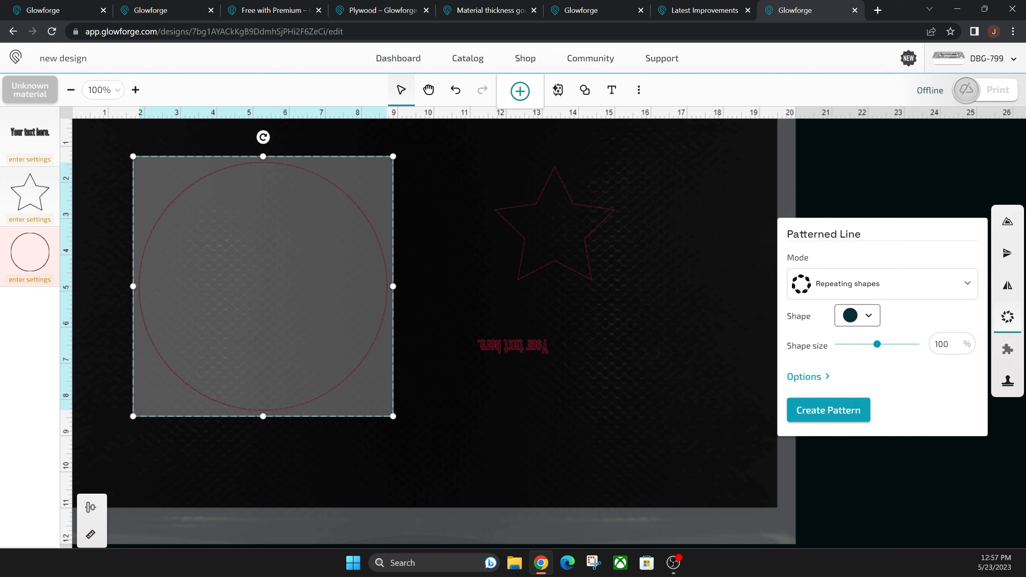
left_click(896, 292)
left_click(868, 347)
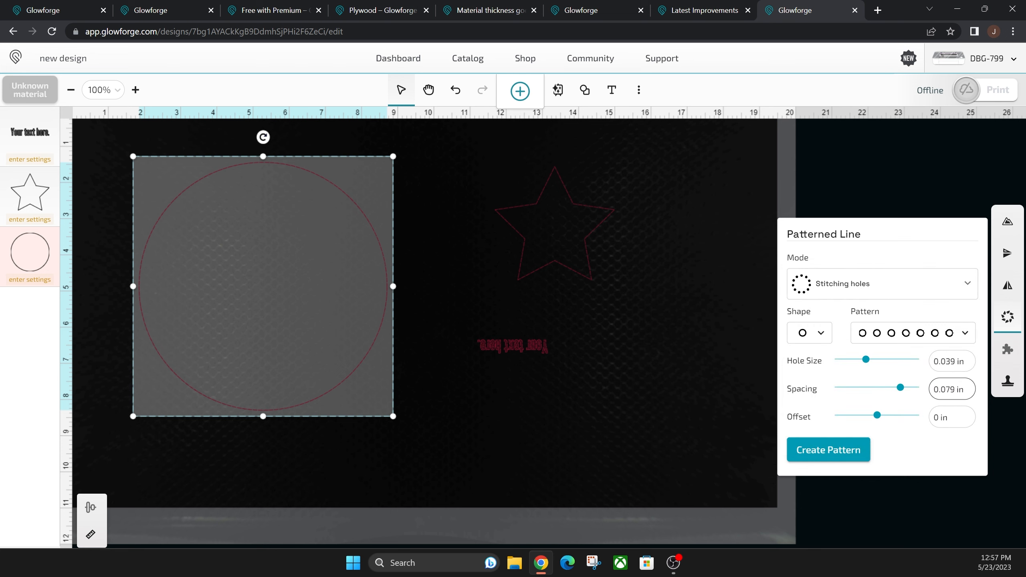
left_click(835, 455)
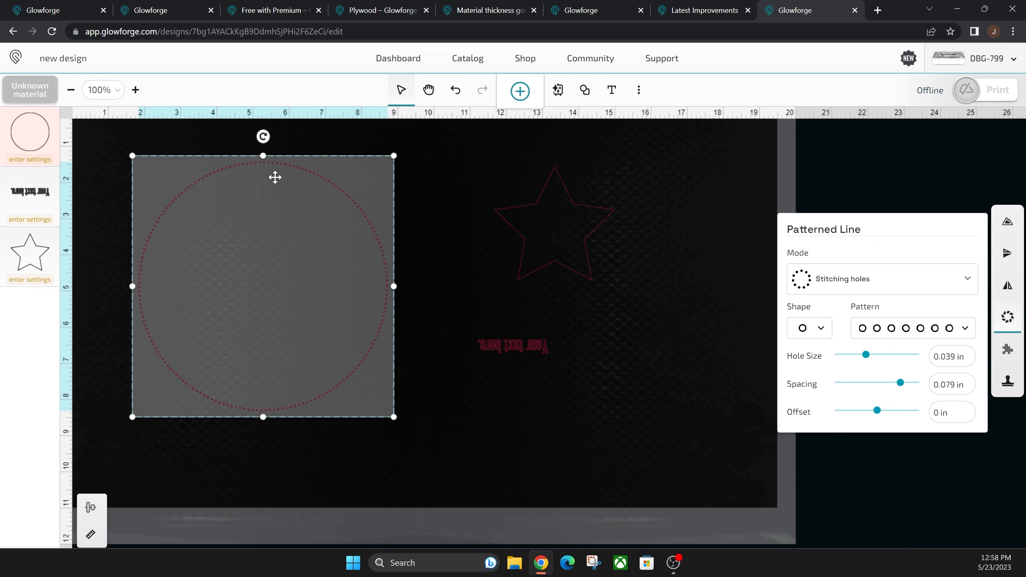
- Change the circle's patterned line to Repeating shapes, using the interlaced square knot as the shape
left_click(468, 221)
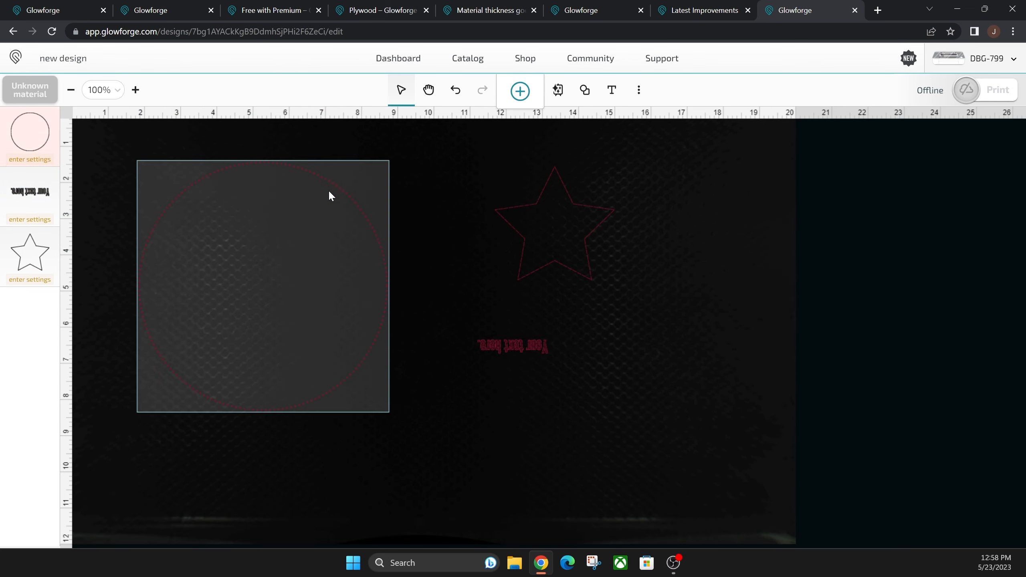
left_click(350, 367)
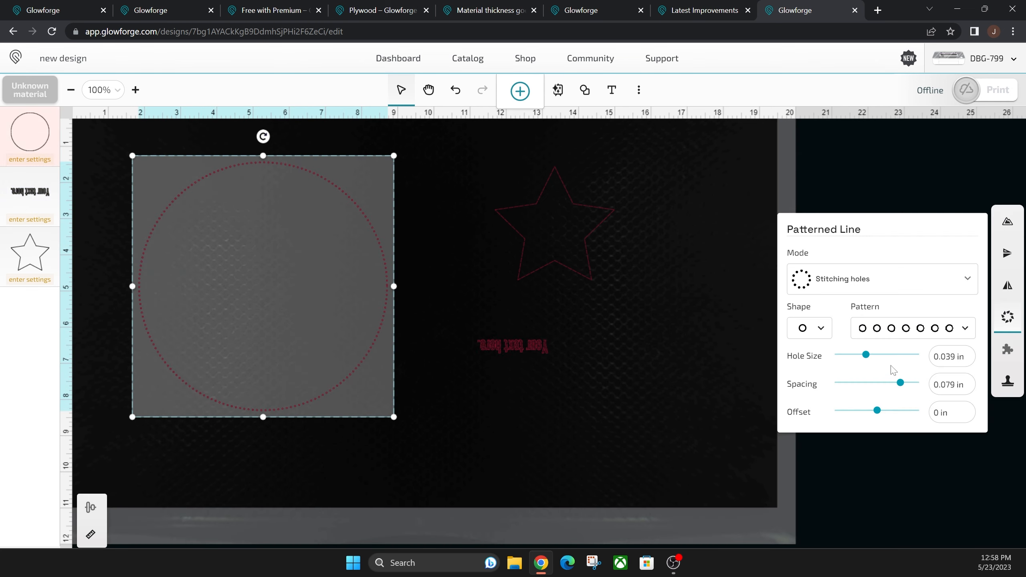
left_click(895, 279)
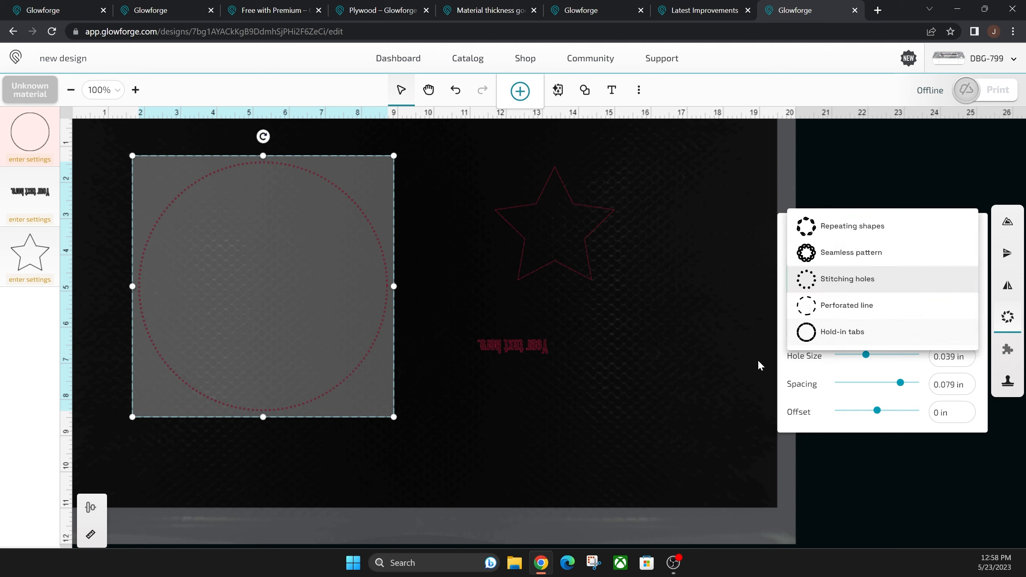
left_click(885, 283)
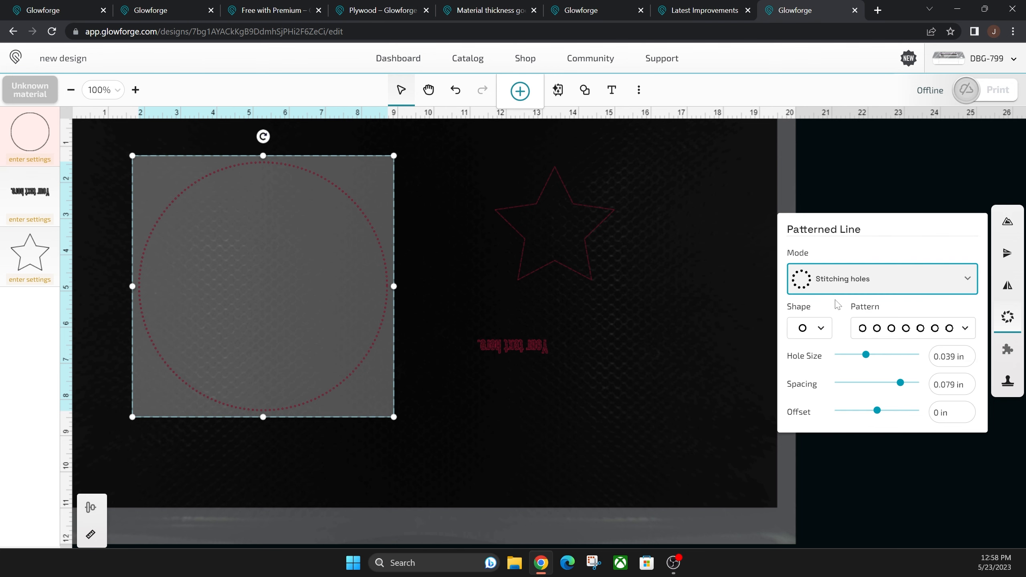
left_click(873, 327)
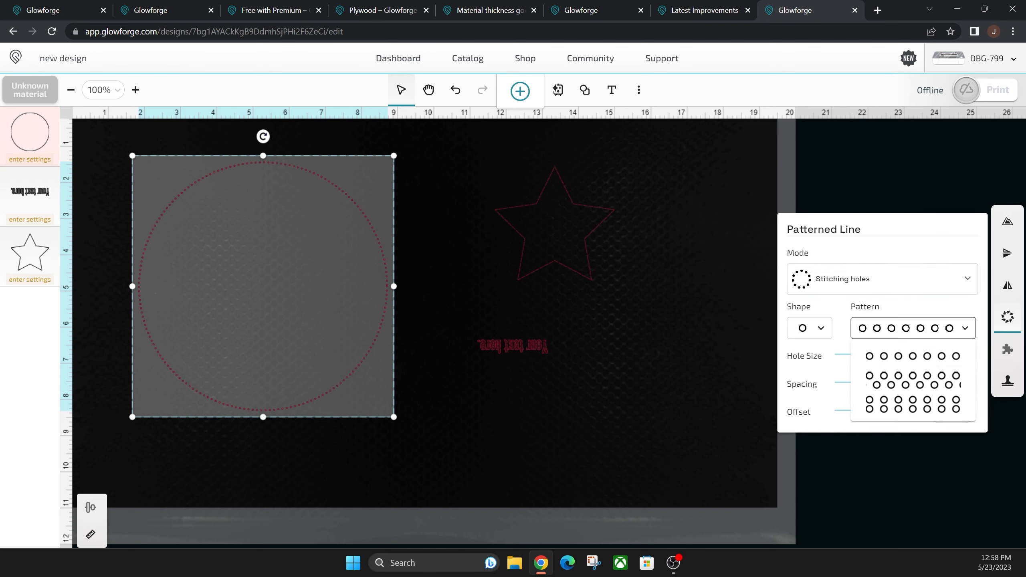
left_click(839, 285)
left_click(852, 226)
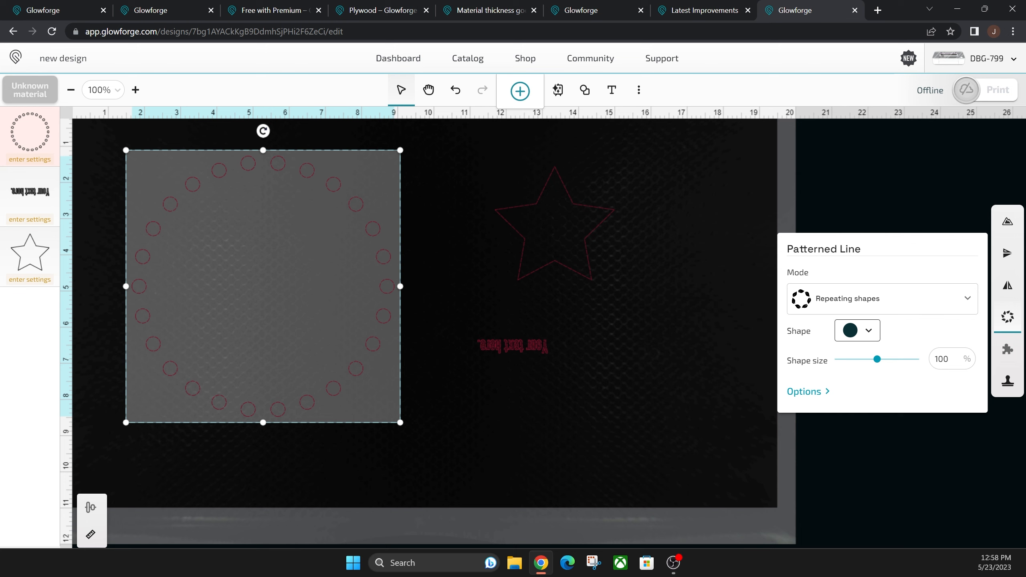
left_click(858, 331)
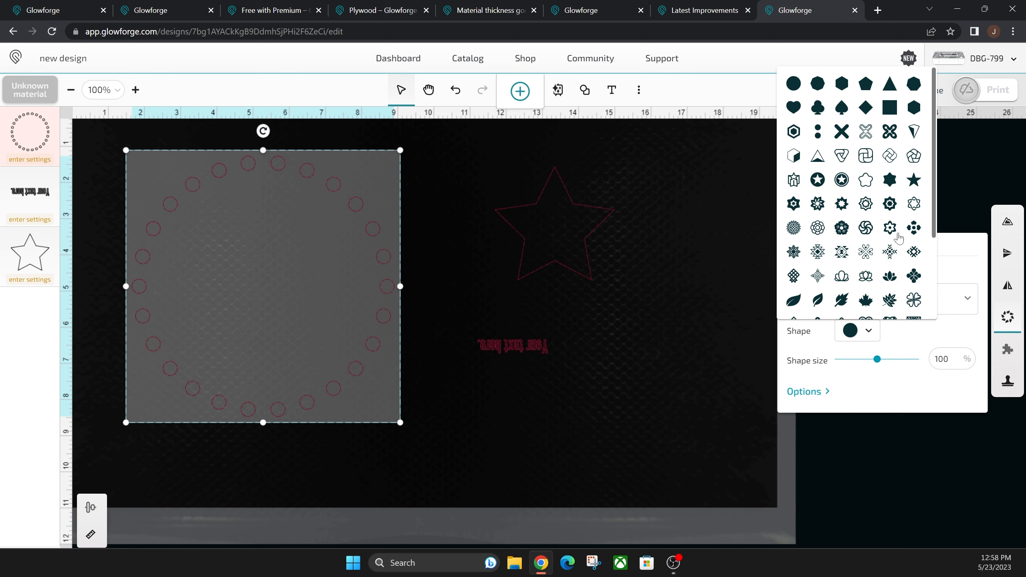
left_click(866, 156)
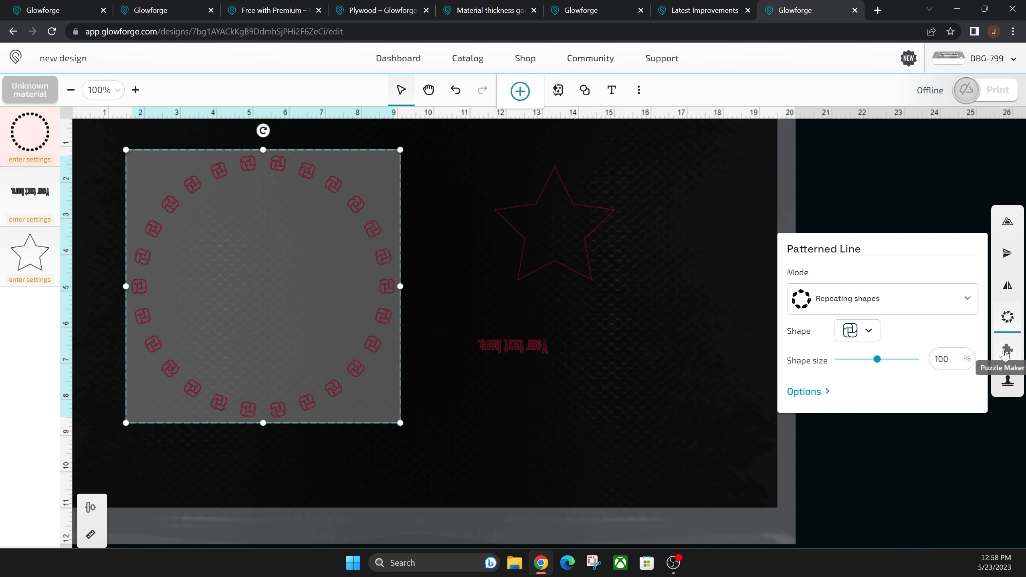
- Review the Puzzle Maker and Stamp Maker options for the patterned circle
left_click(1006, 352)
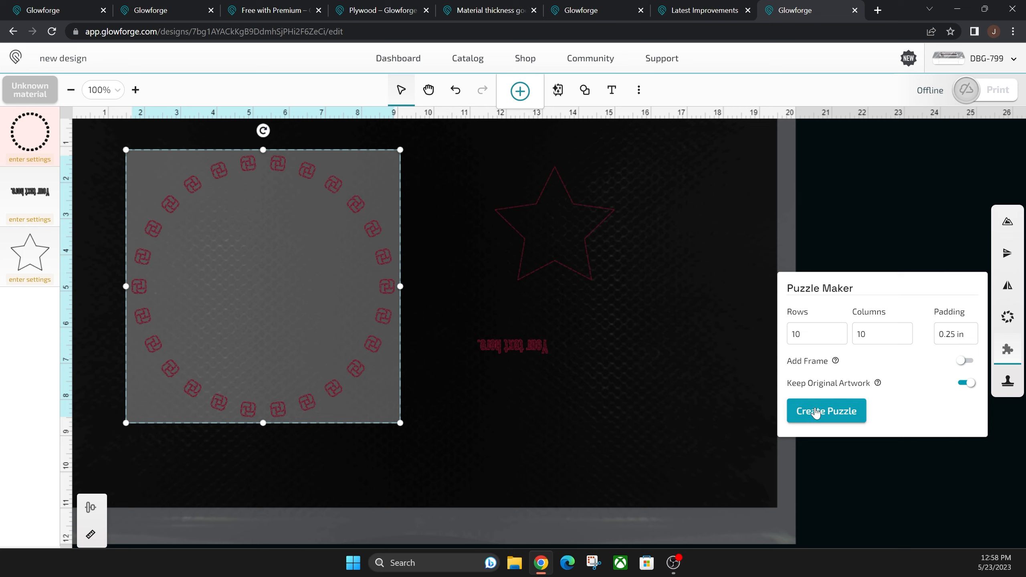
key("Tab")
key("Tab")
key("Tab")
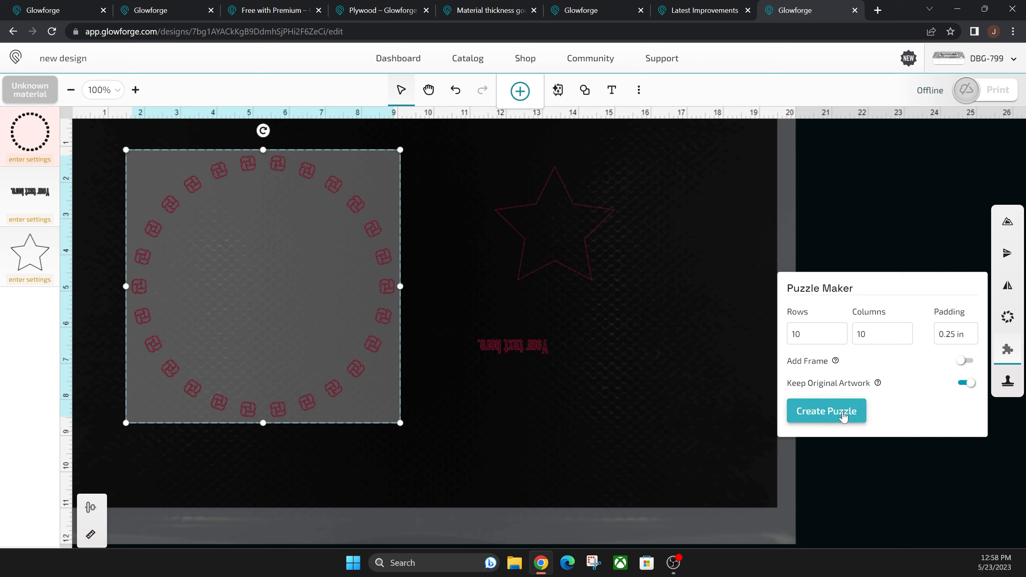
left_click(1012, 387)
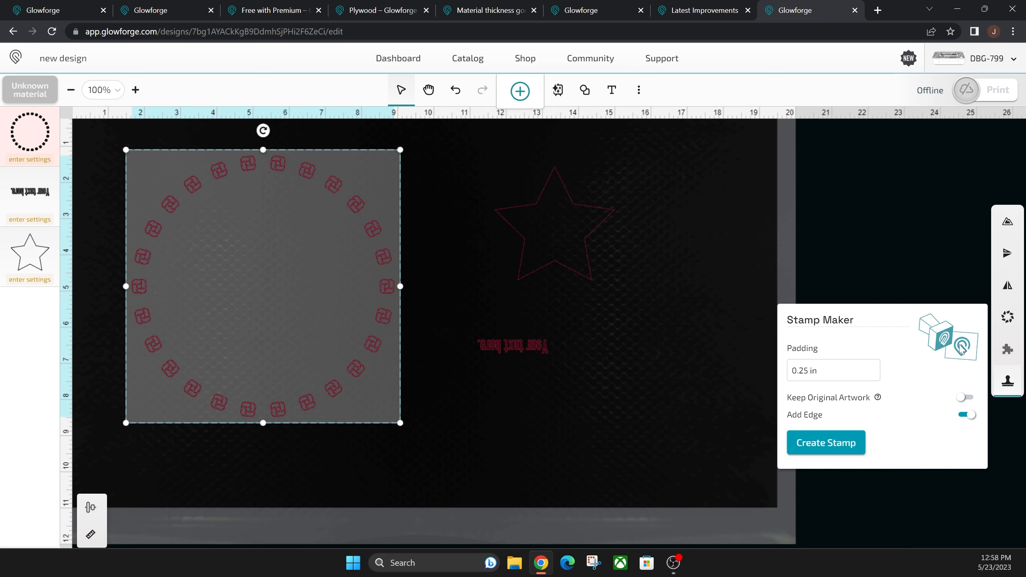
left_click(848, 448)
- Align the patterned circle and the star by middles and centers, and move the pair about 2.5 inches to the left
left_click(90, 509)
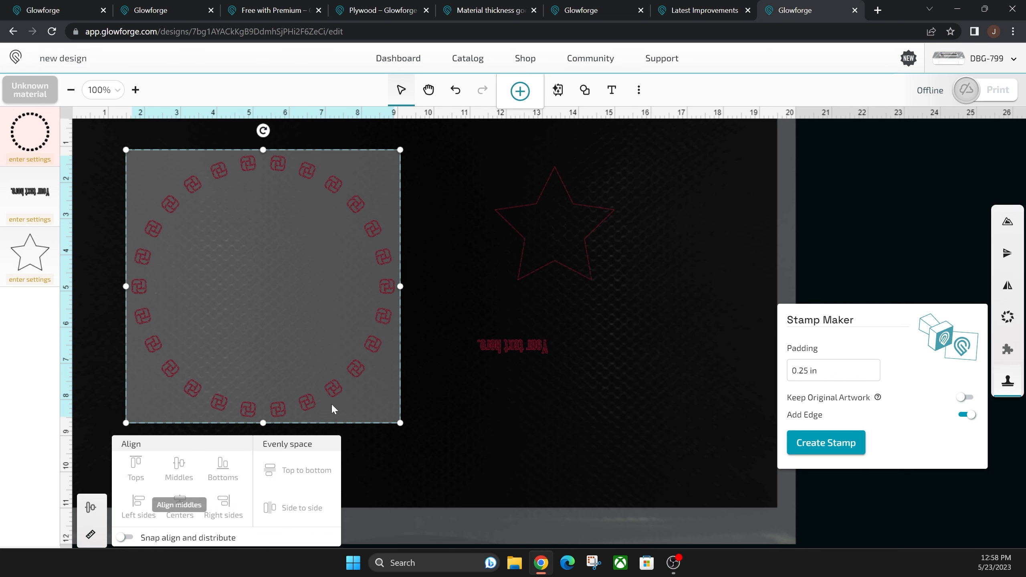
left_click(489, 284)
left_click_drag(699, 194, 236, 332)
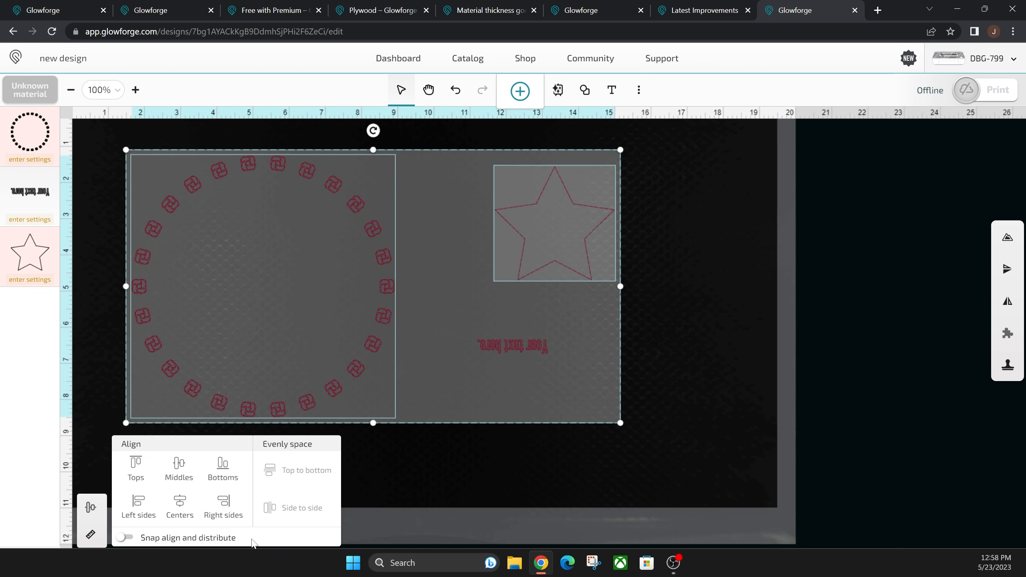
left_click(178, 469)
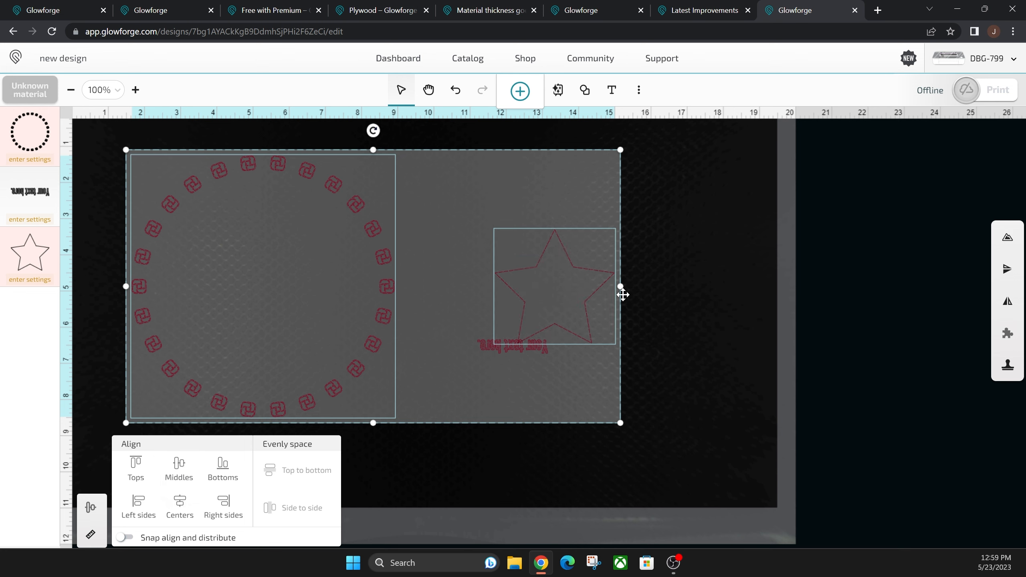
left_click(180, 506)
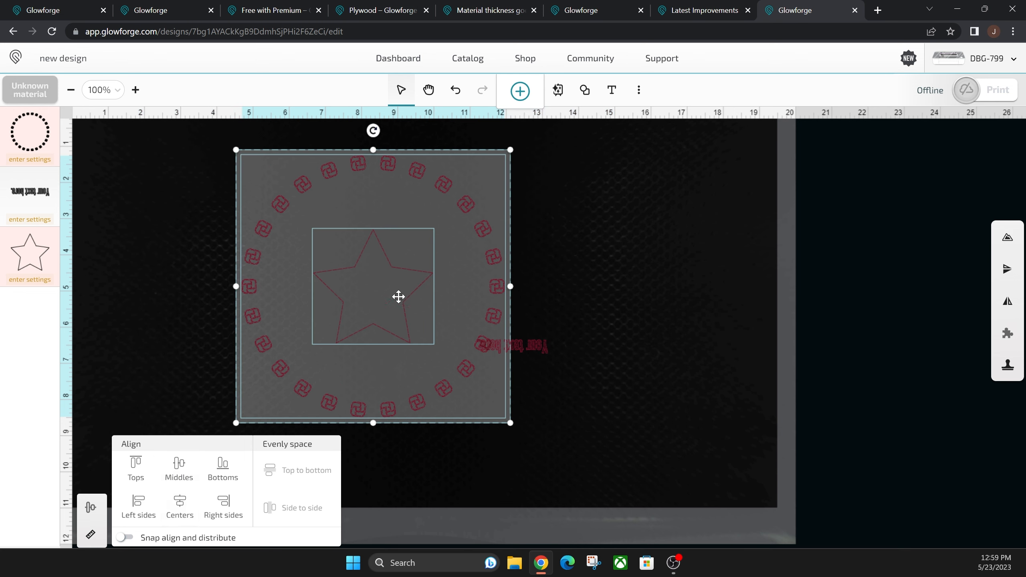
left_click_drag(396, 298, 303, 299)
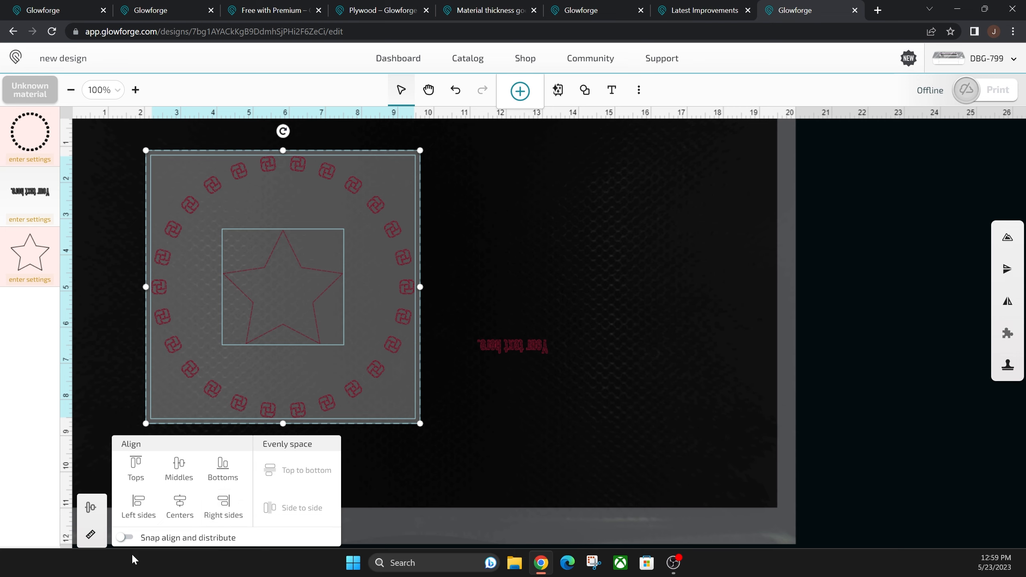
- Scale the selected circle and star proportionally to a width of 7 in and deselect them
left_click(91, 535)
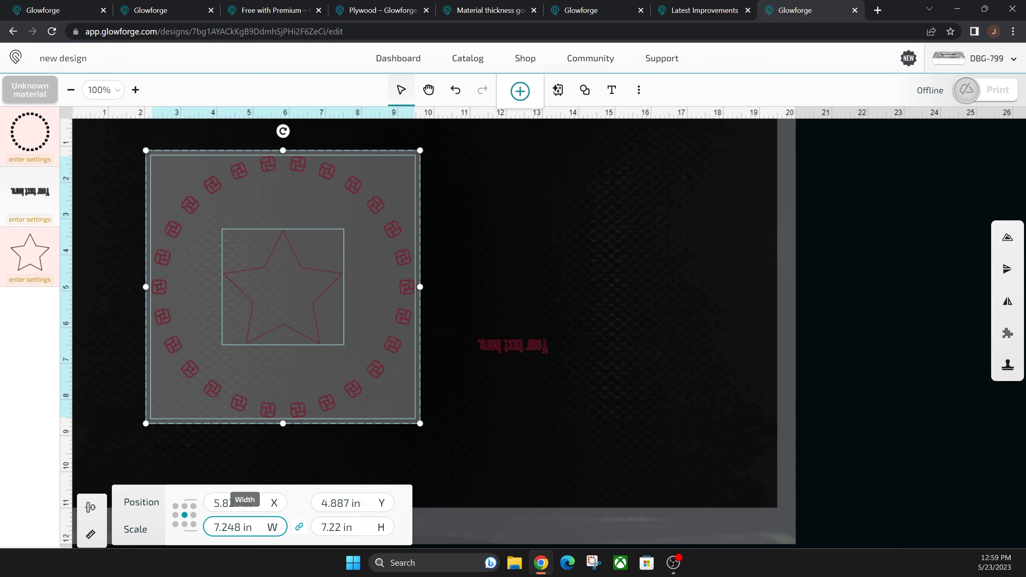
left_click(206, 530)
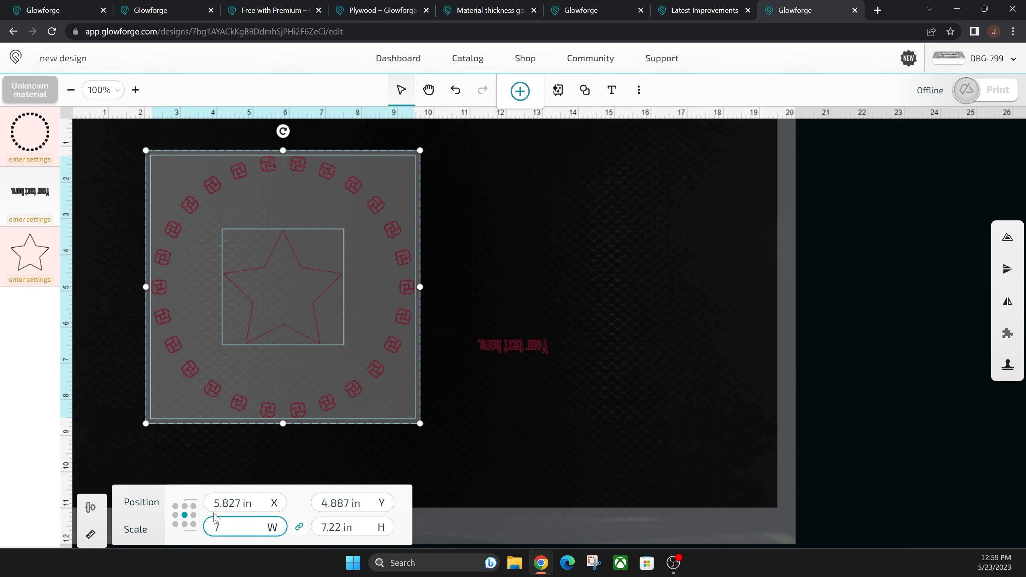
key("Return")
left_click(352, 526)
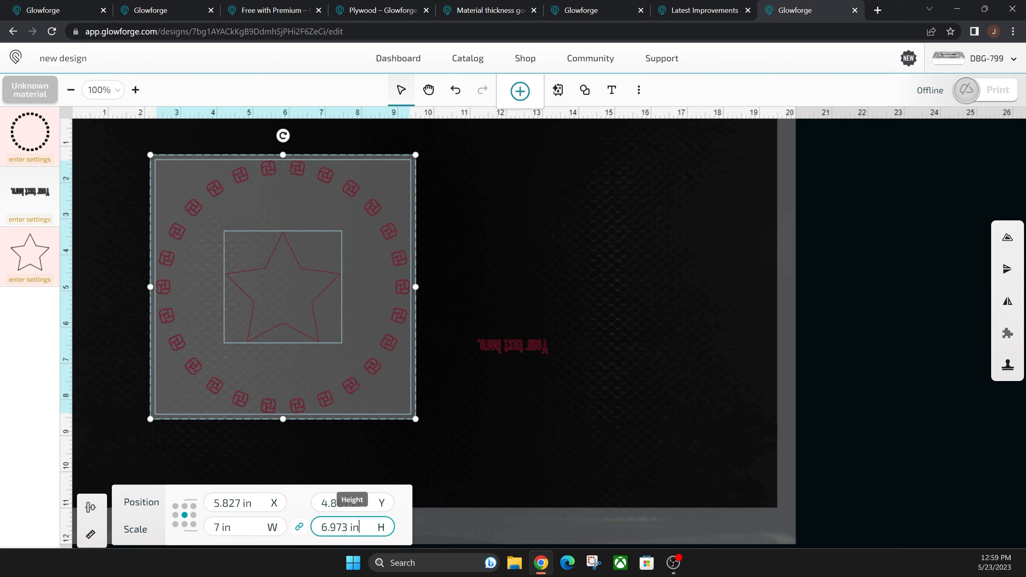
key("ctrl+a")
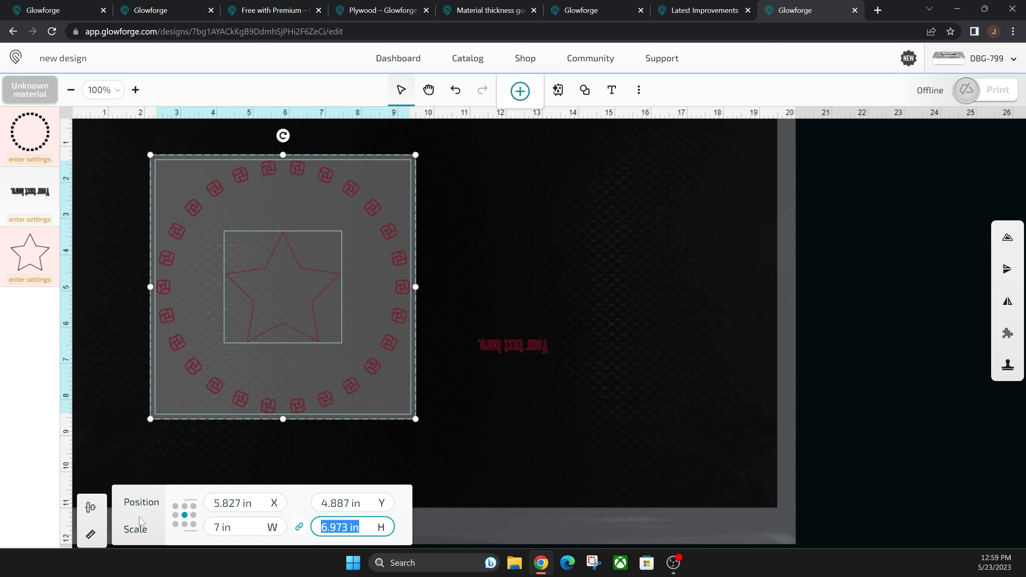
left_click(608, 306)
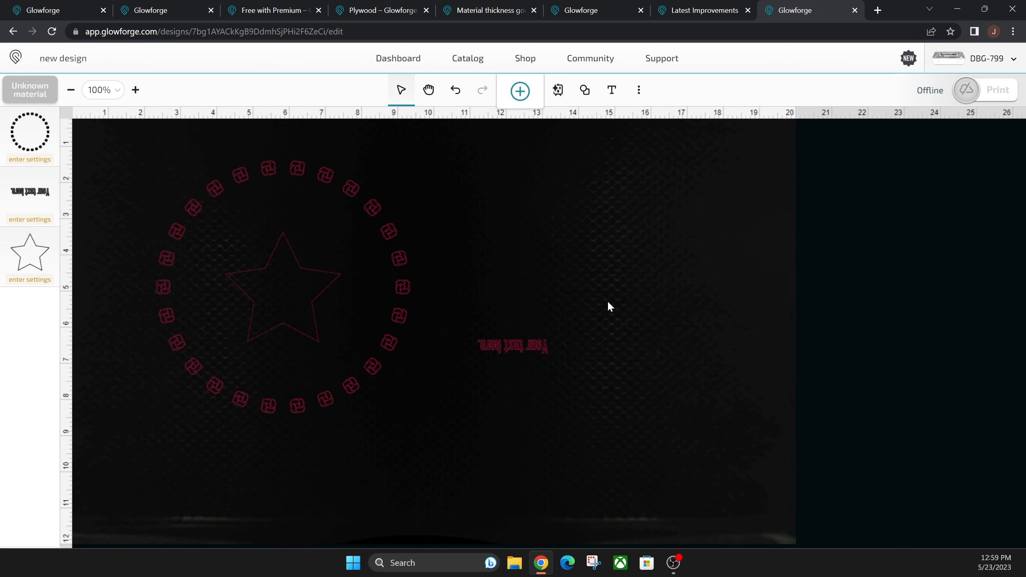